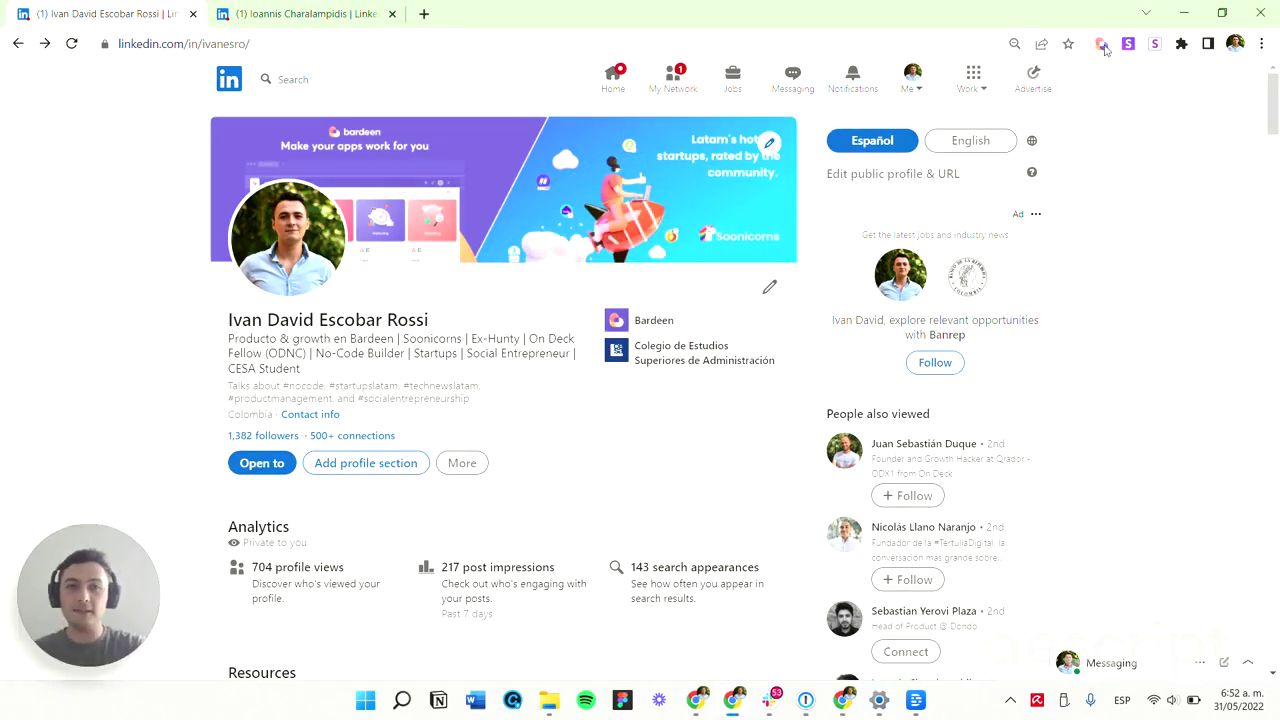
Create a new autobook with the 'When Website Data Changes Using Scraper Template' trigger.
{"action": "left_click", "coordinate": [1102, 45]}
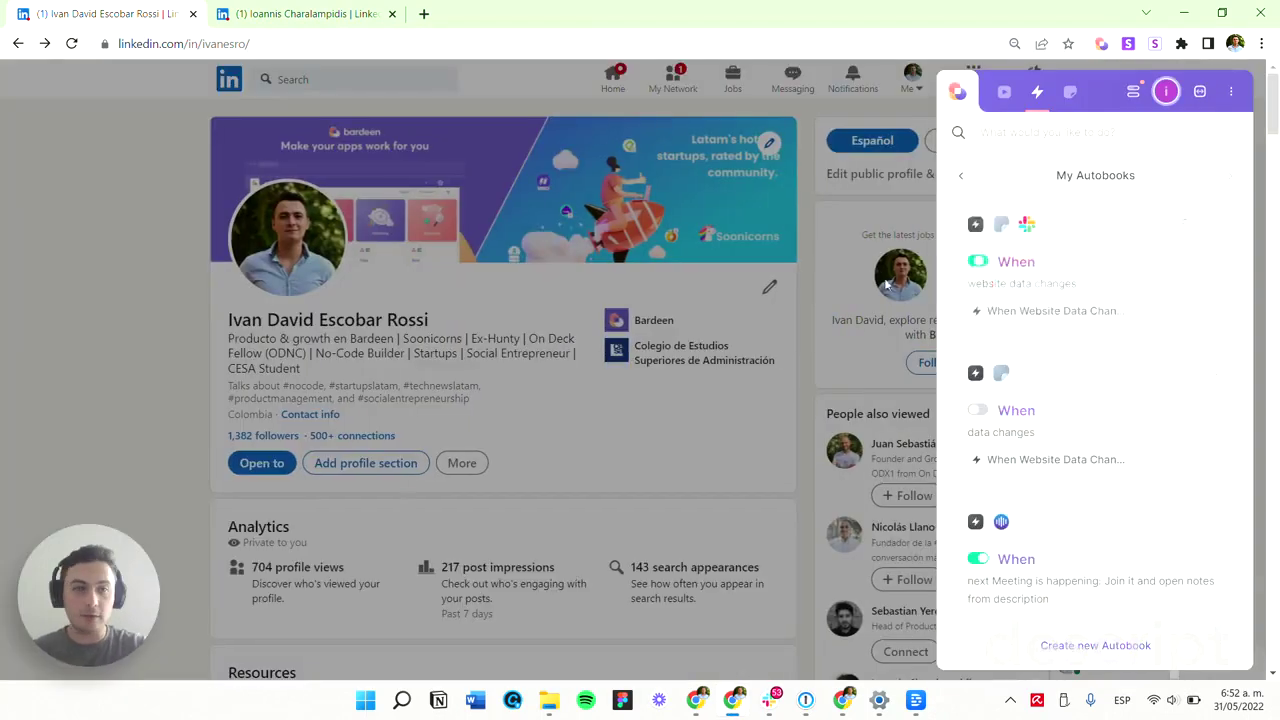
{"action": "left_click", "coordinate": [1065, 671]}
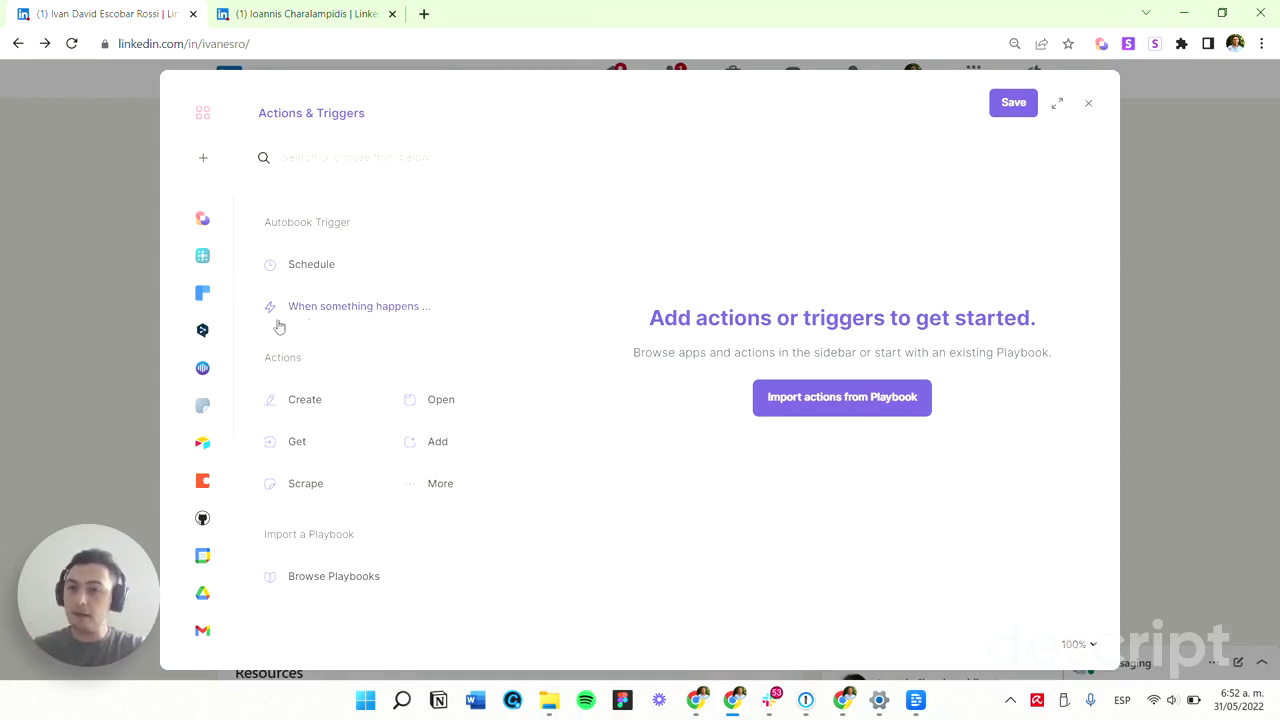
{"action": "left_click", "coordinate": [342, 320]}
{"action": "scroll", "coordinate": [407, 337], "scroll_direction": "down", "scroll_amount": 15}
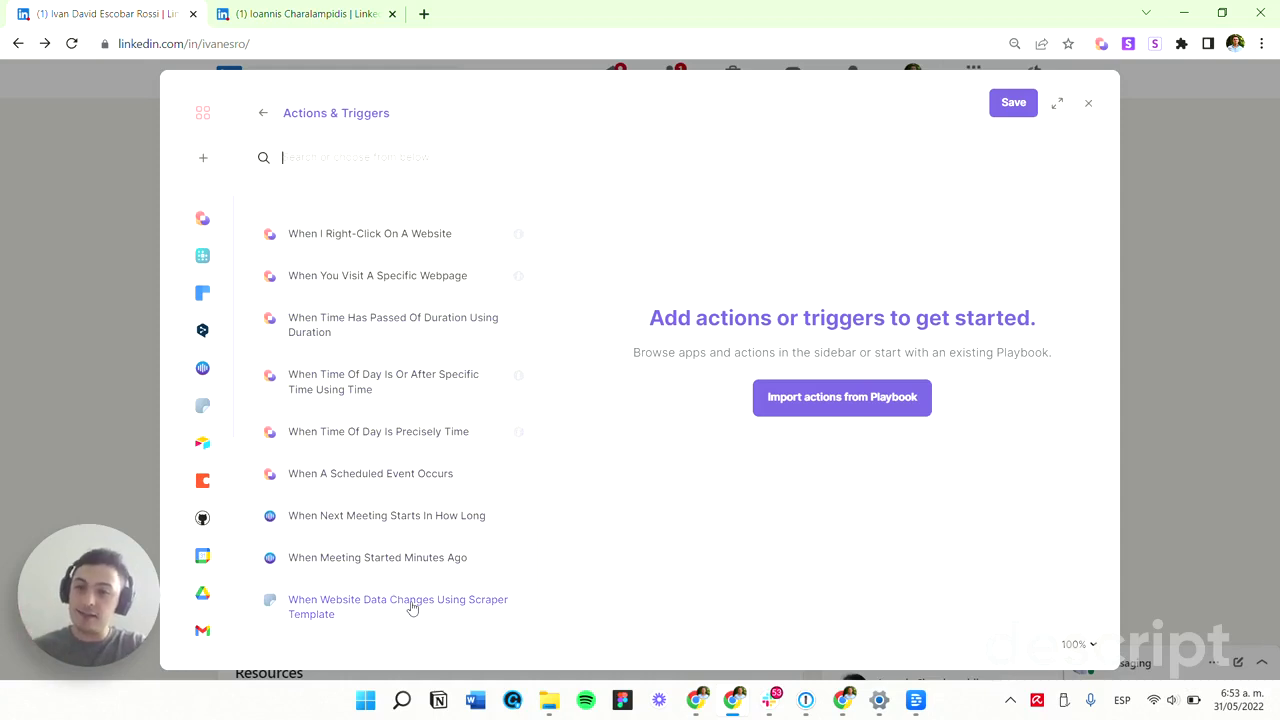
{"action": "left_click", "coordinate": [411, 608]}
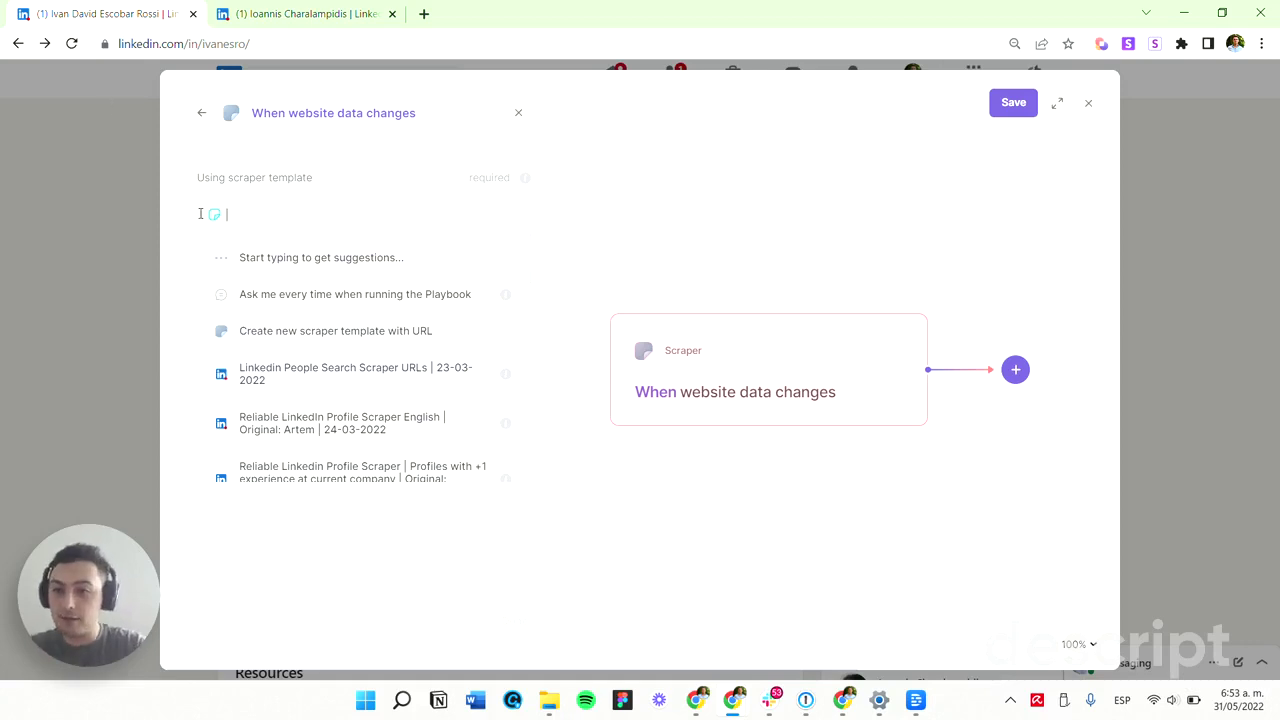
Select the Reliable LinkedIn Profile Scraper English template and paste the current profile's URL as URL to track.
{"action": "left_click", "coordinate": [374, 430]}
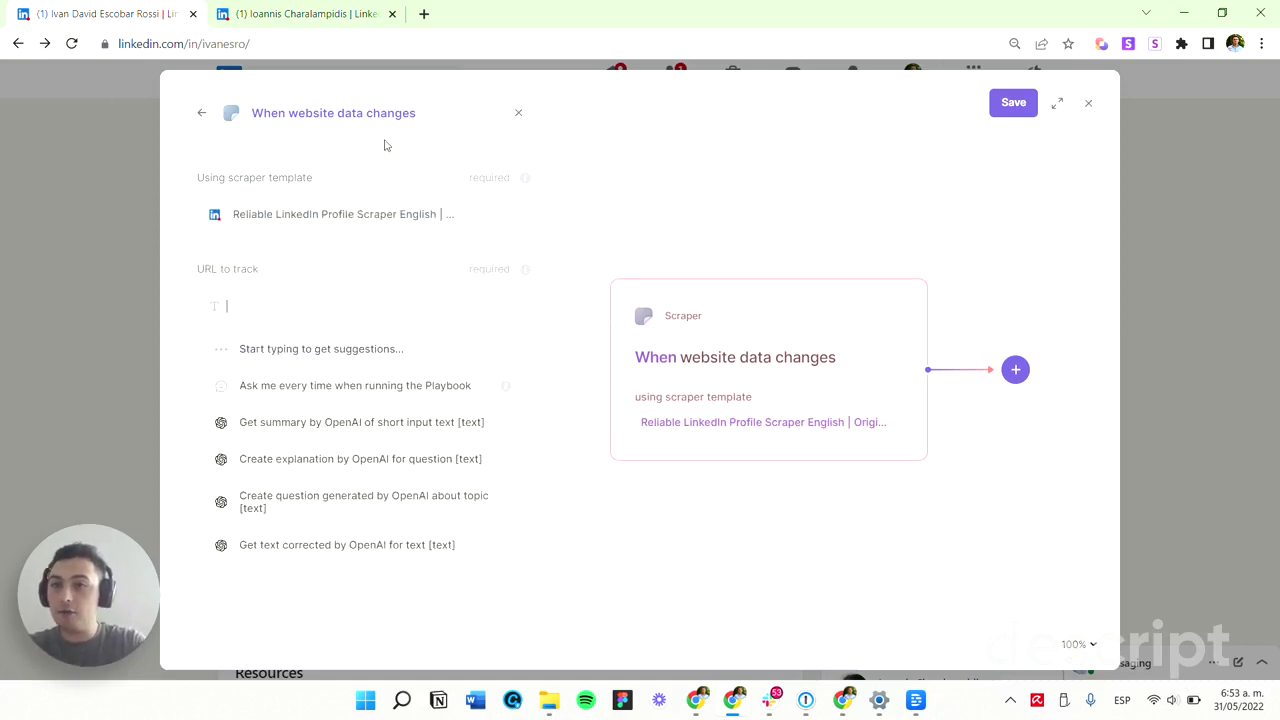
{"action": "left_click", "coordinate": [85, 150]}
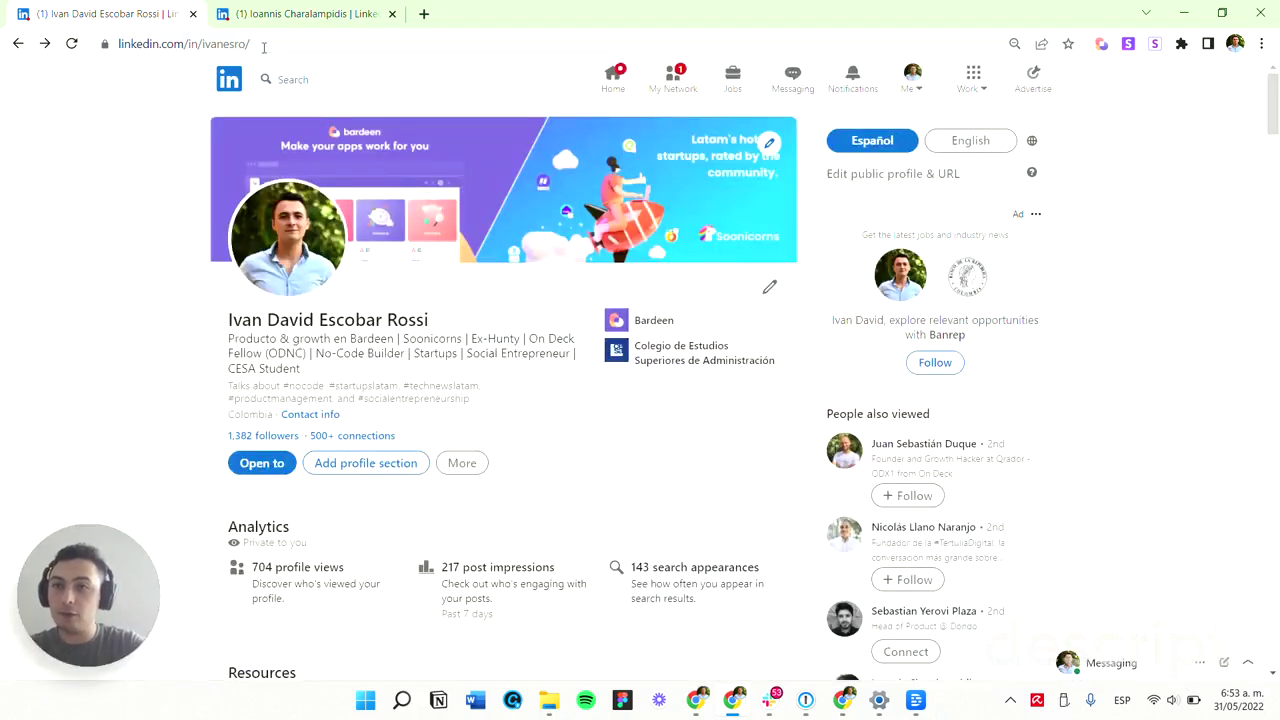
{"action": "key", "text": "ctrl+l"}
{"action": "key", "text": "ctrl+c"}
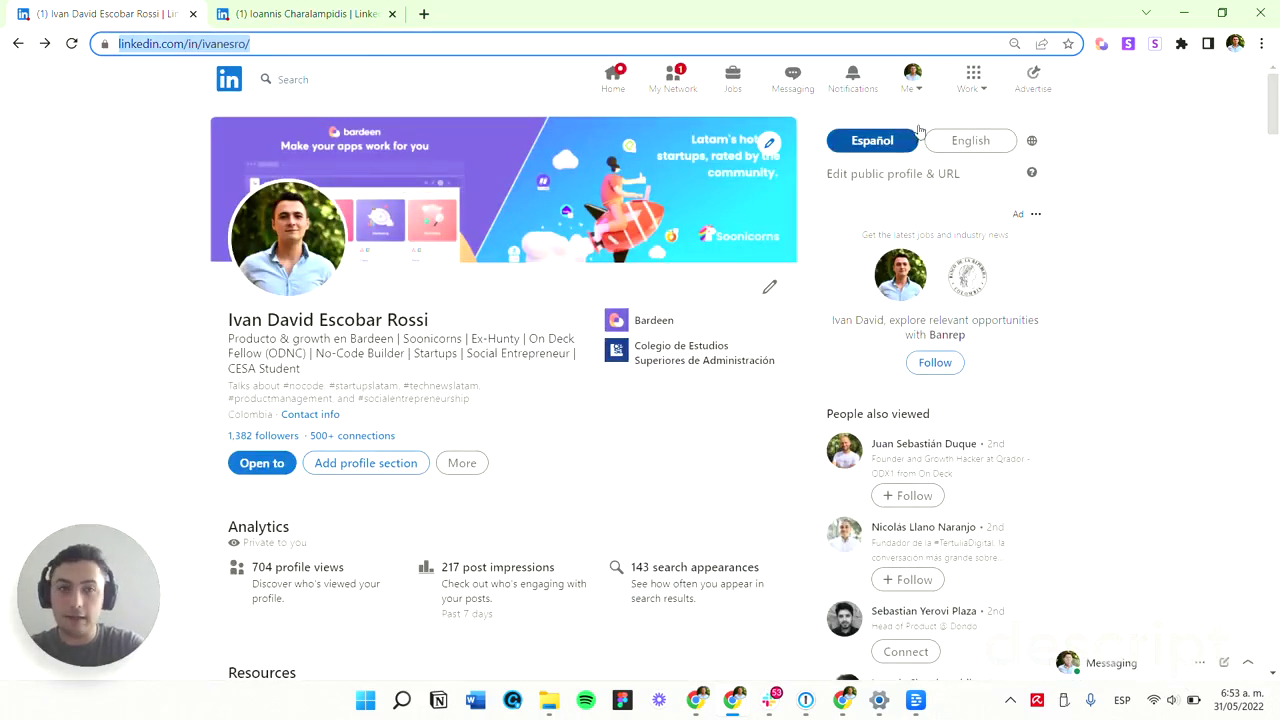
{"action": "left_click", "coordinate": [1102, 44]}
{"action": "left_click", "coordinate": [451, 303]}
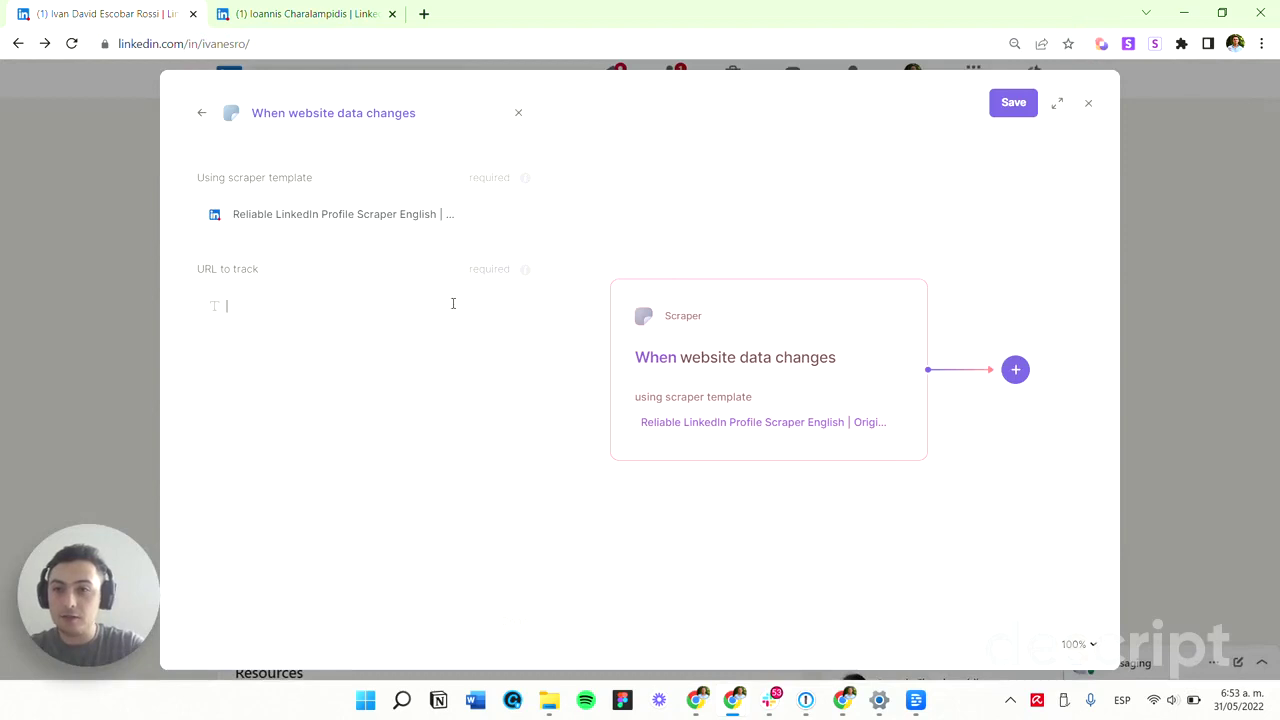
{"action": "key", "text": "ctrl+v"}
{"action": "left_click", "coordinate": [391, 385]}
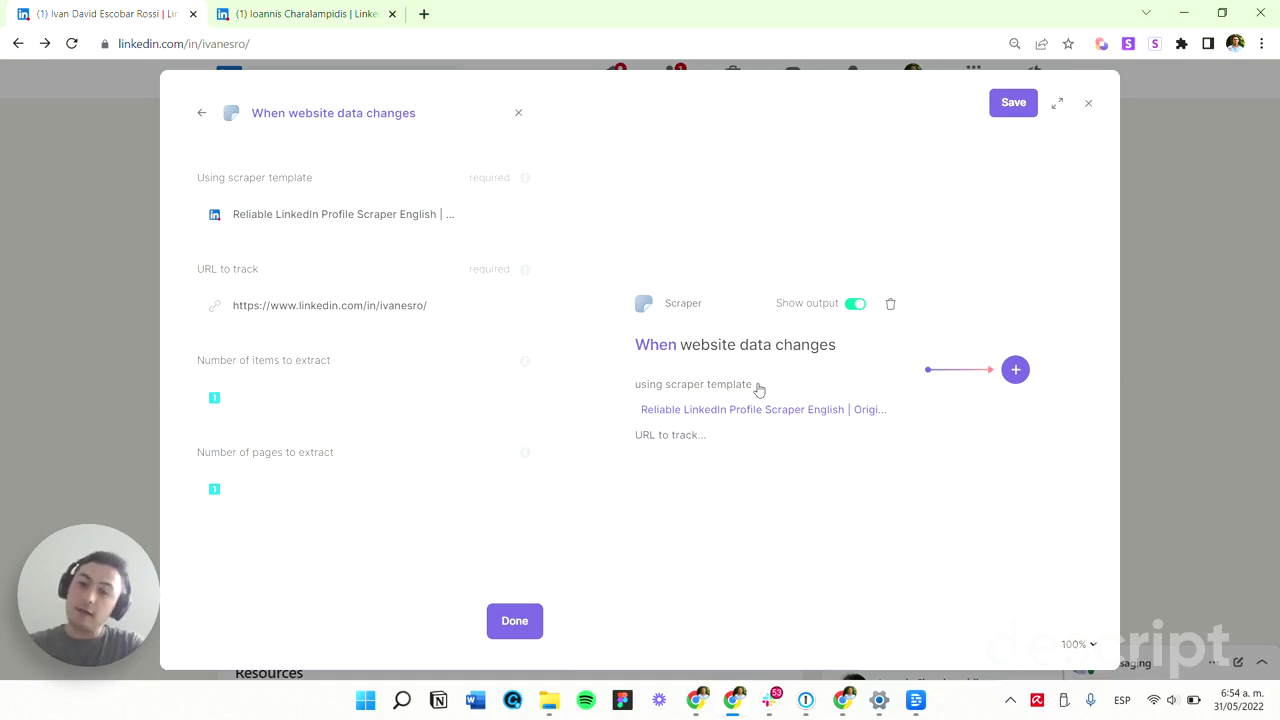
Replace the pasted URL to track with the 'Find all links in text' option.
{"action": "left_click", "coordinate": [480, 300]}
{"action": "key", "text": "BackSpace"}
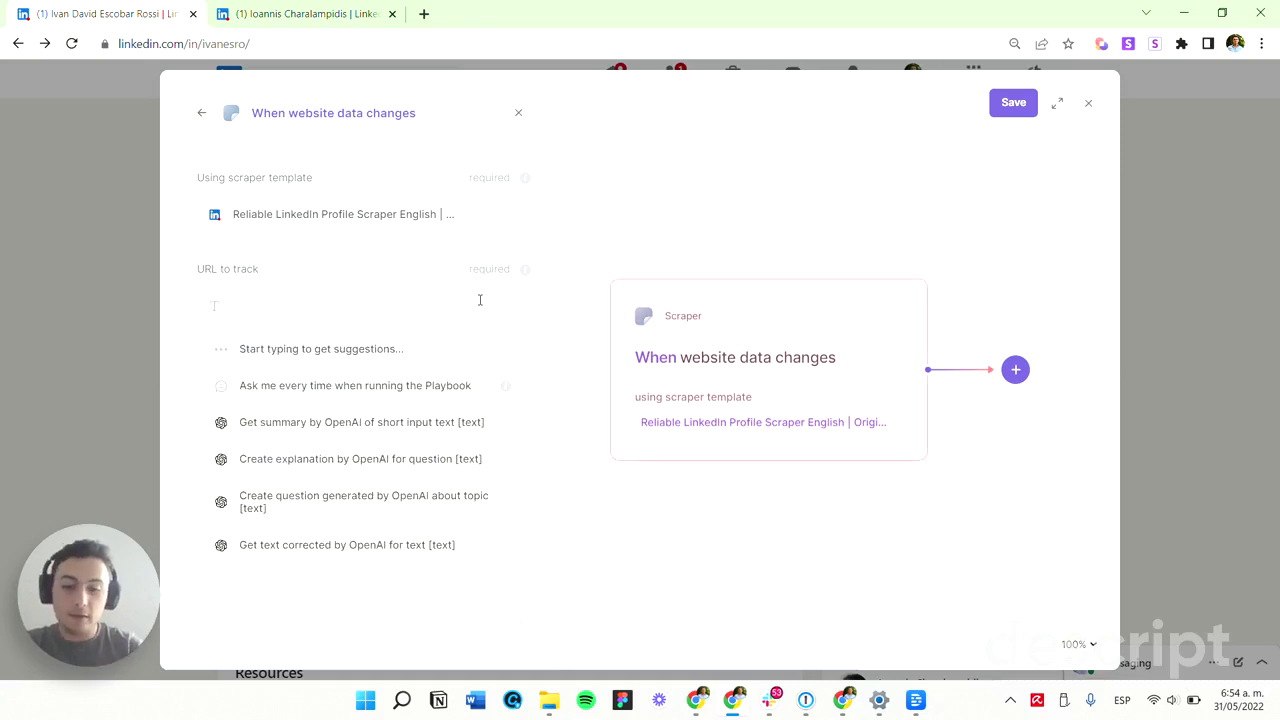
{"action": "type", "text": "all links"}
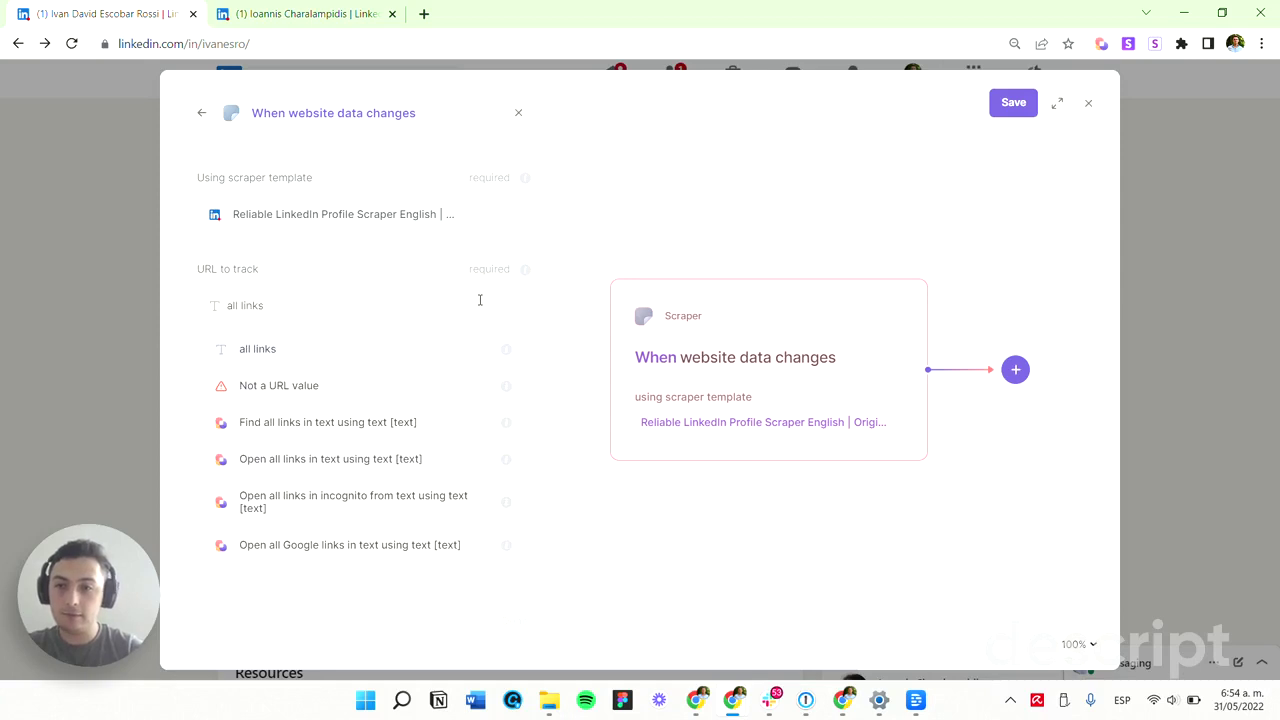
{"action": "key", "text": "Down"}
{"action": "key", "text": "Down"}
{"action": "key", "text": "Return"}
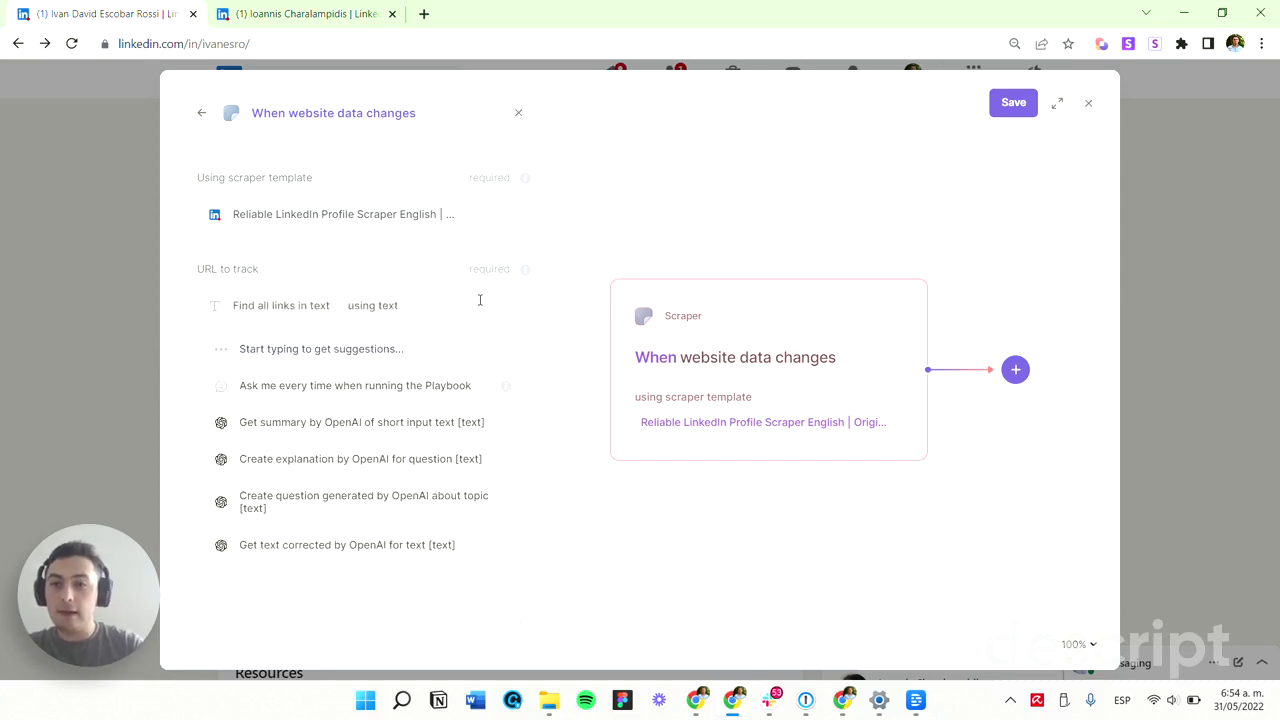
Paste the second and first LinkedIn profile URLs into URL to track, using clipboard history.
{"action": "left_click", "coordinate": [183, 44]}
{"action": "left_click", "coordinate": [230, 14]}
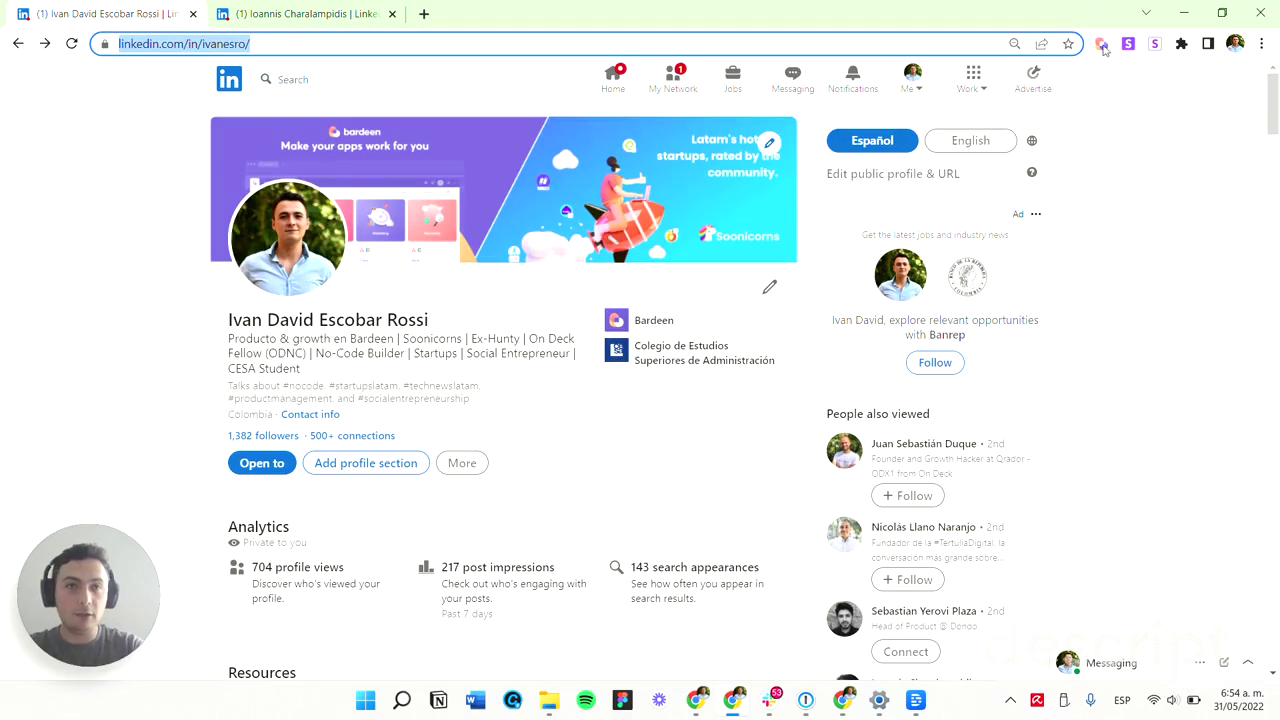
{"action": "left_click", "coordinate": [1101, 44]}
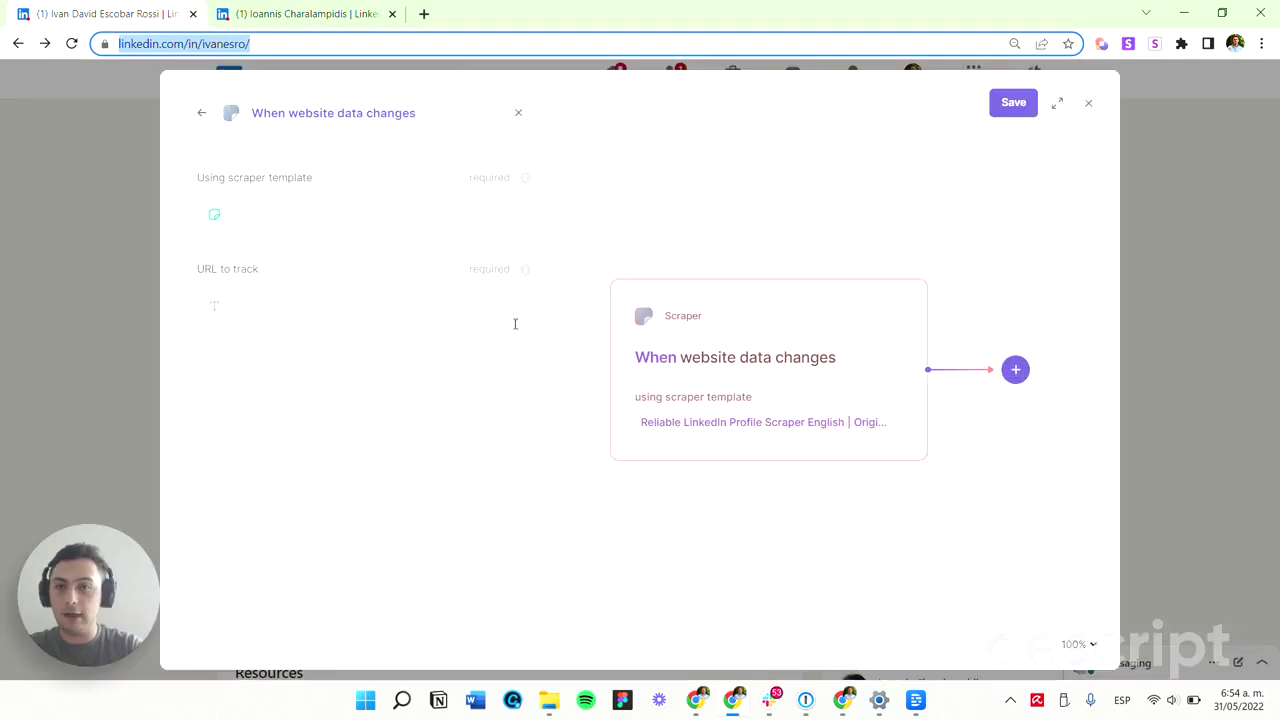
{"action": "left_click", "coordinate": [463, 294]}
{"action": "type", "text": "https://www.linkedin.com/in/icharalampidis/"}
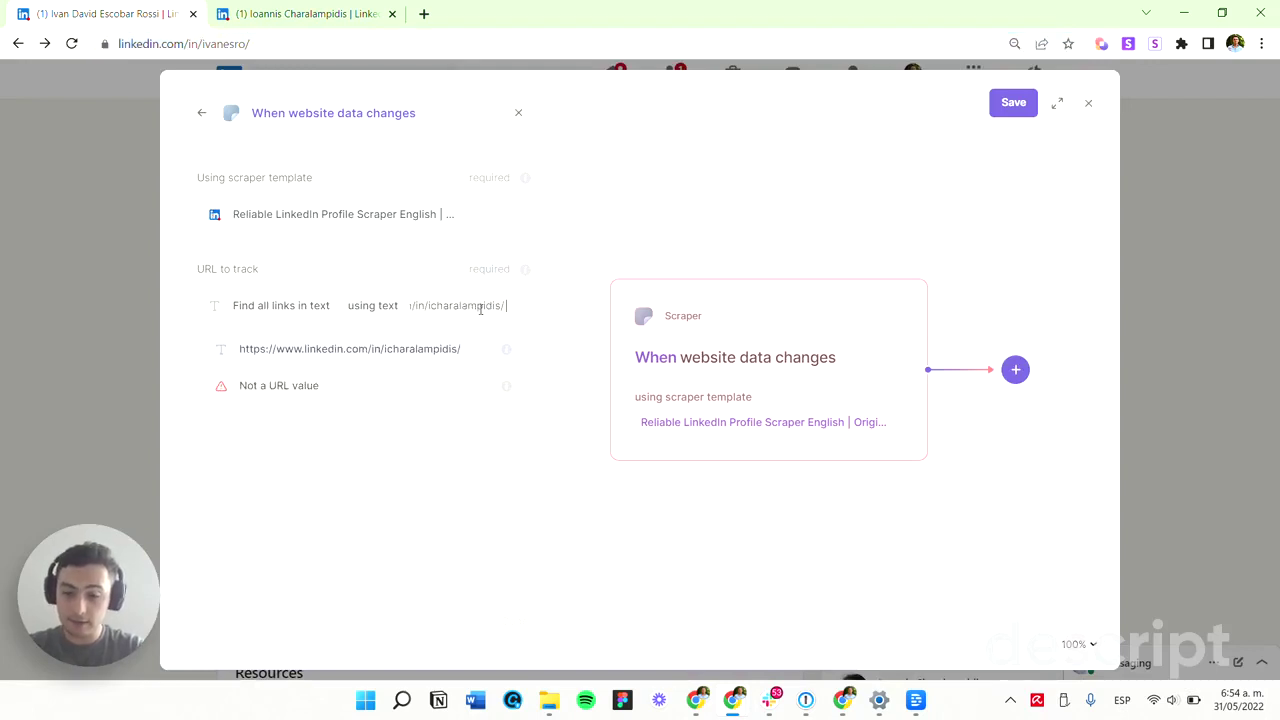
{"action": "key", "text": "super+v"}
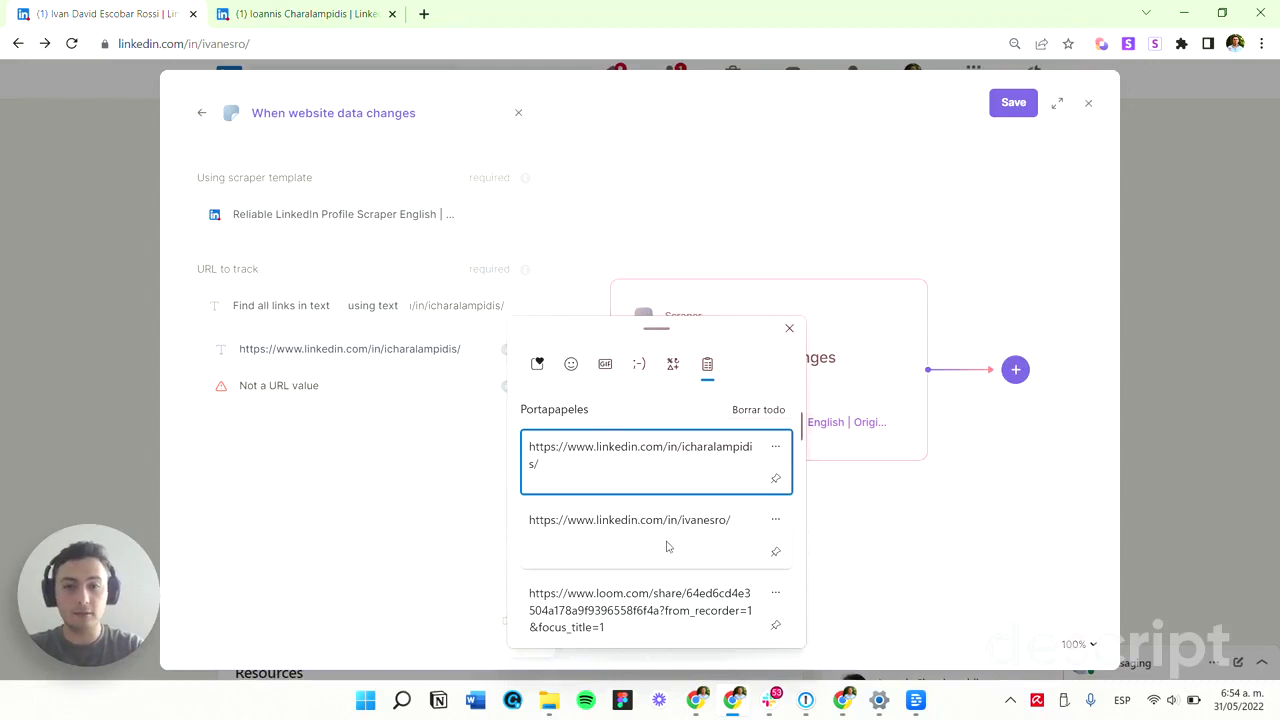
{"action": "left_click", "coordinate": [668, 546]}
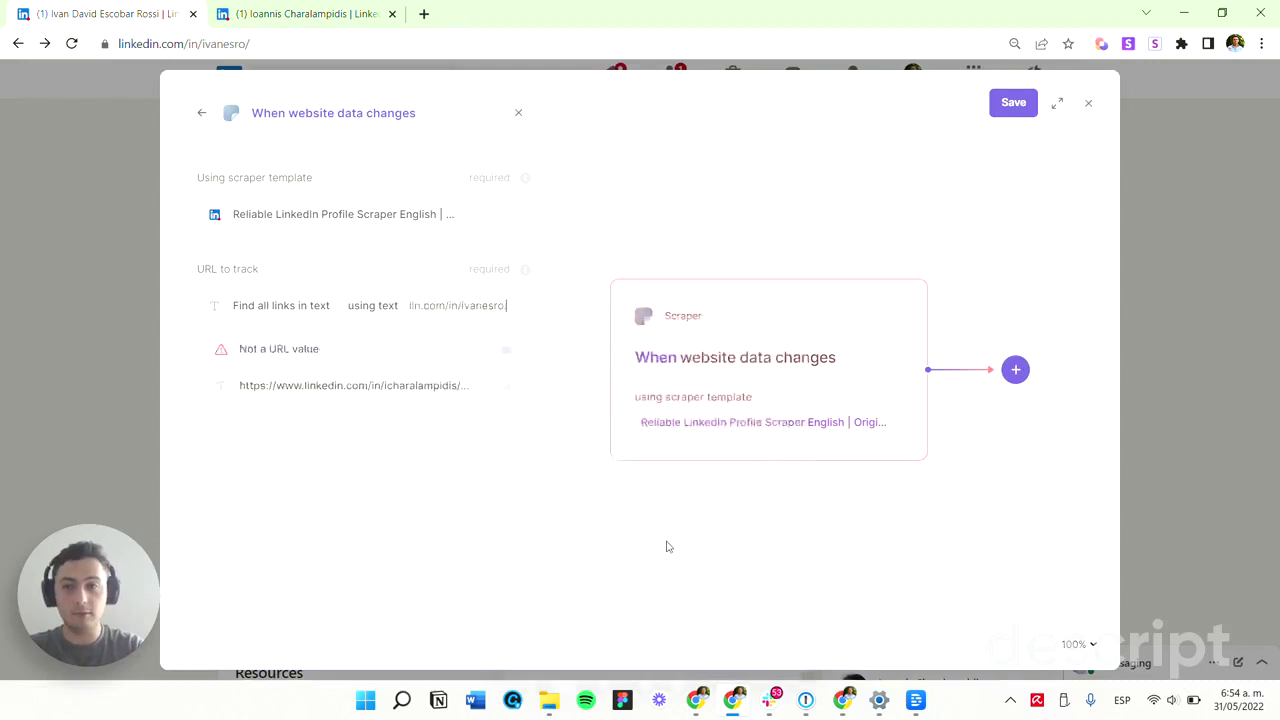
{"action": "left_click", "coordinate": [341, 386]}
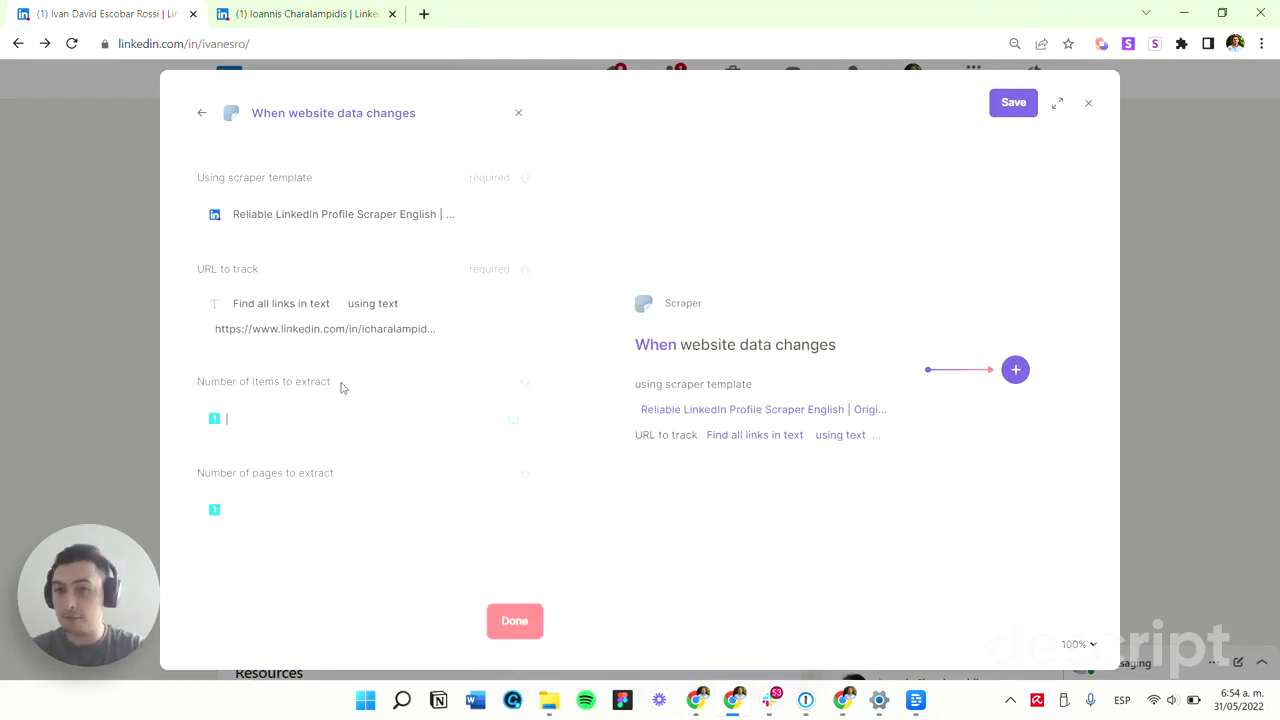
Remove the extra URL entry, keeping both profile links, and finish the scraper trigger with Done.
{"action": "left_click", "coordinate": [460, 330]}
{"action": "key", "text": "BackSpace"}
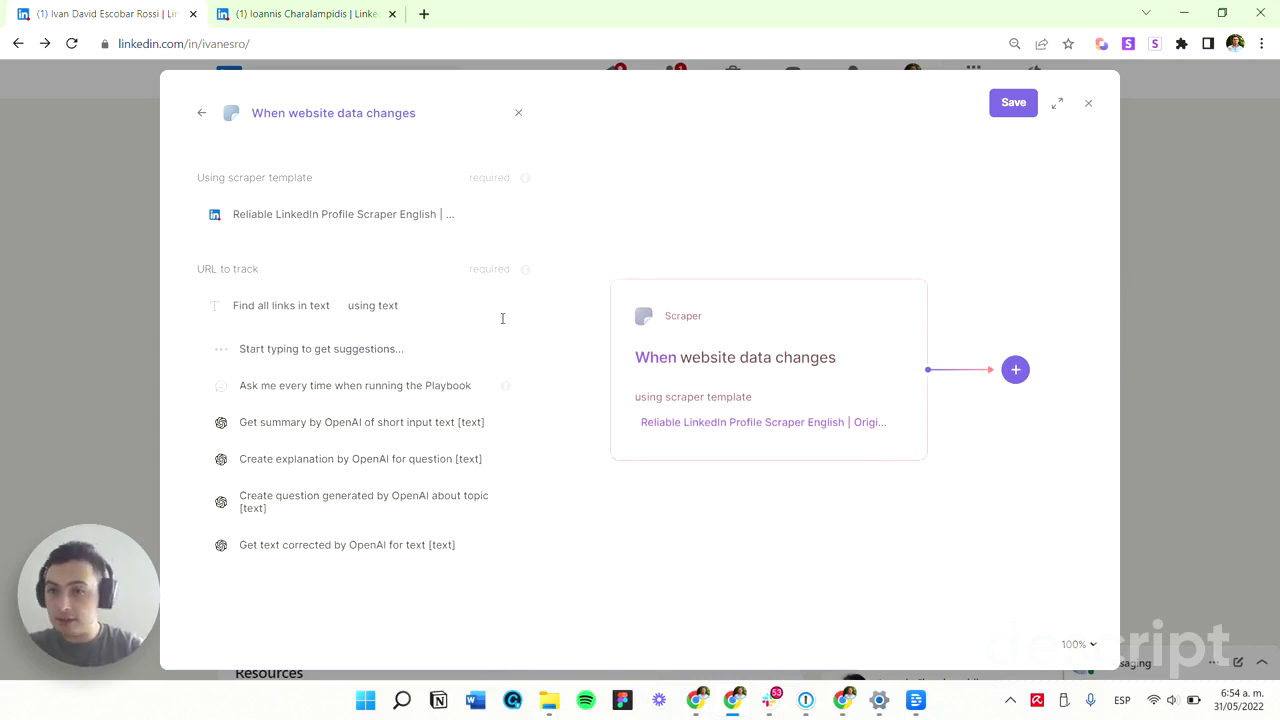
{"action": "left_click", "coordinate": [502, 318]}
{"action": "left_click", "coordinate": [391, 417]}
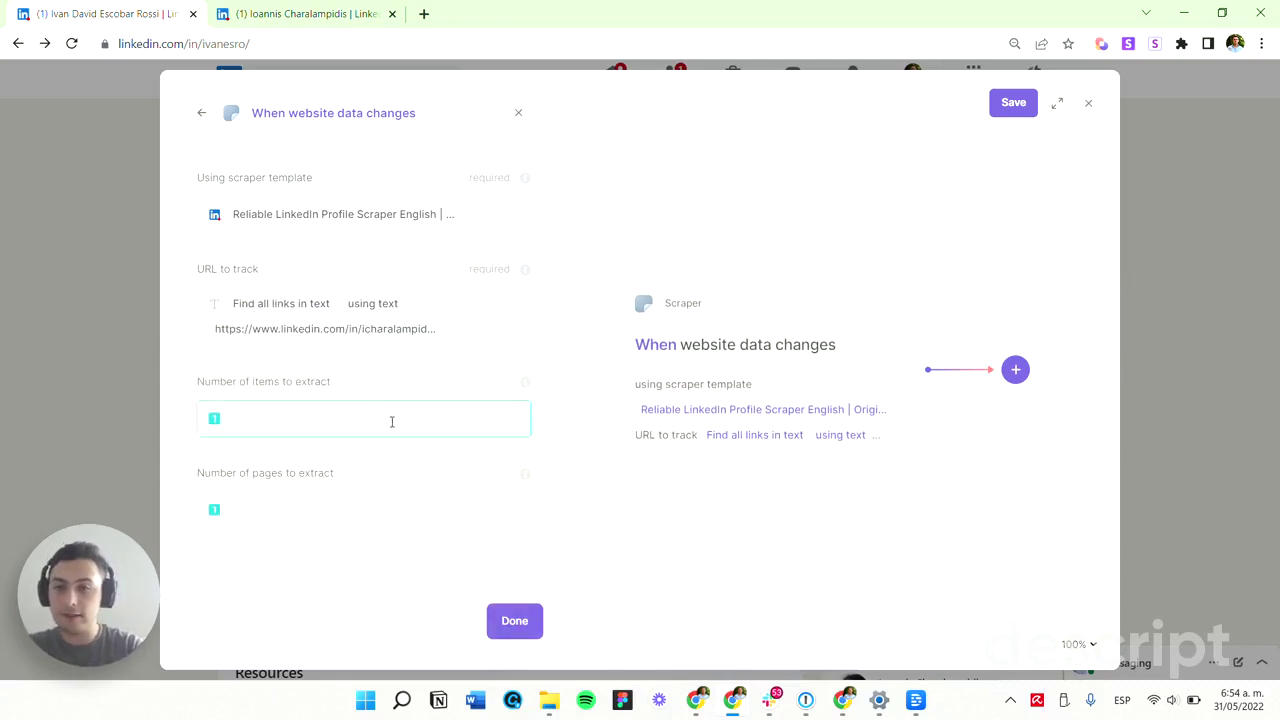
{"action": "left_click", "coordinate": [518, 622]}
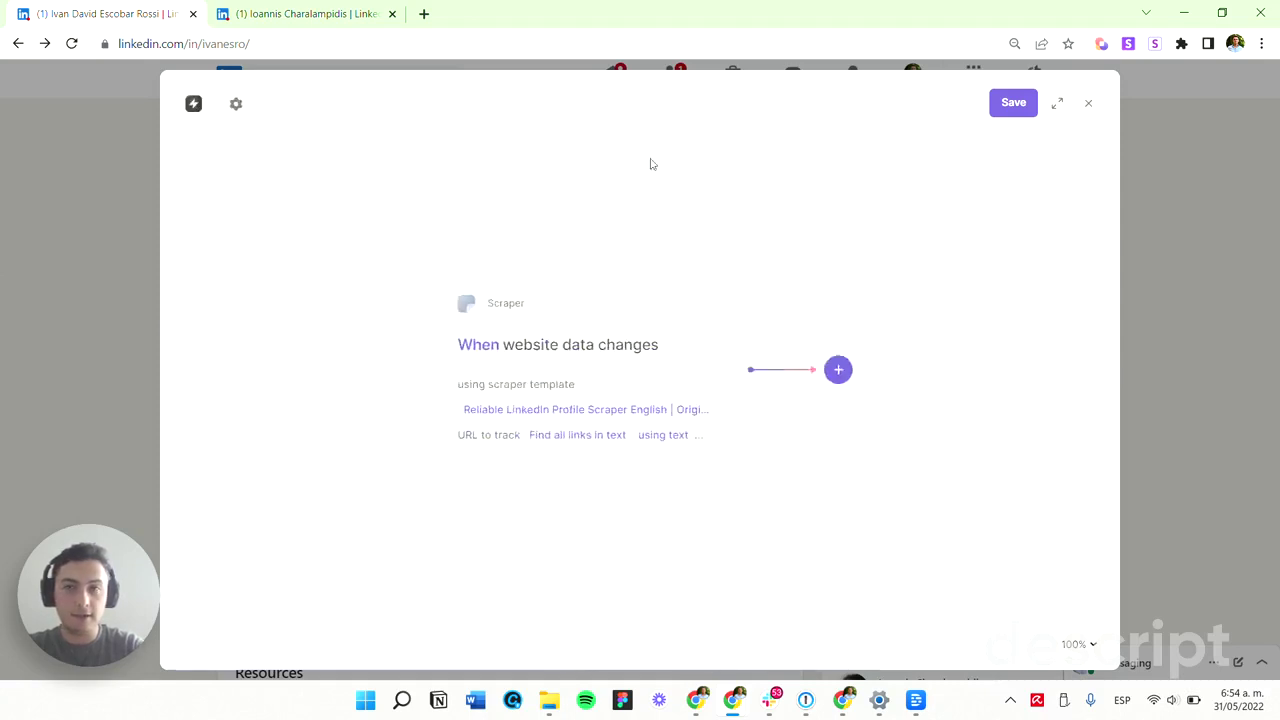
Save the autobook as 'Monitor Linkedin Profiles' and close the builder.
{"action": "left_click", "coordinate": [1010, 108]}
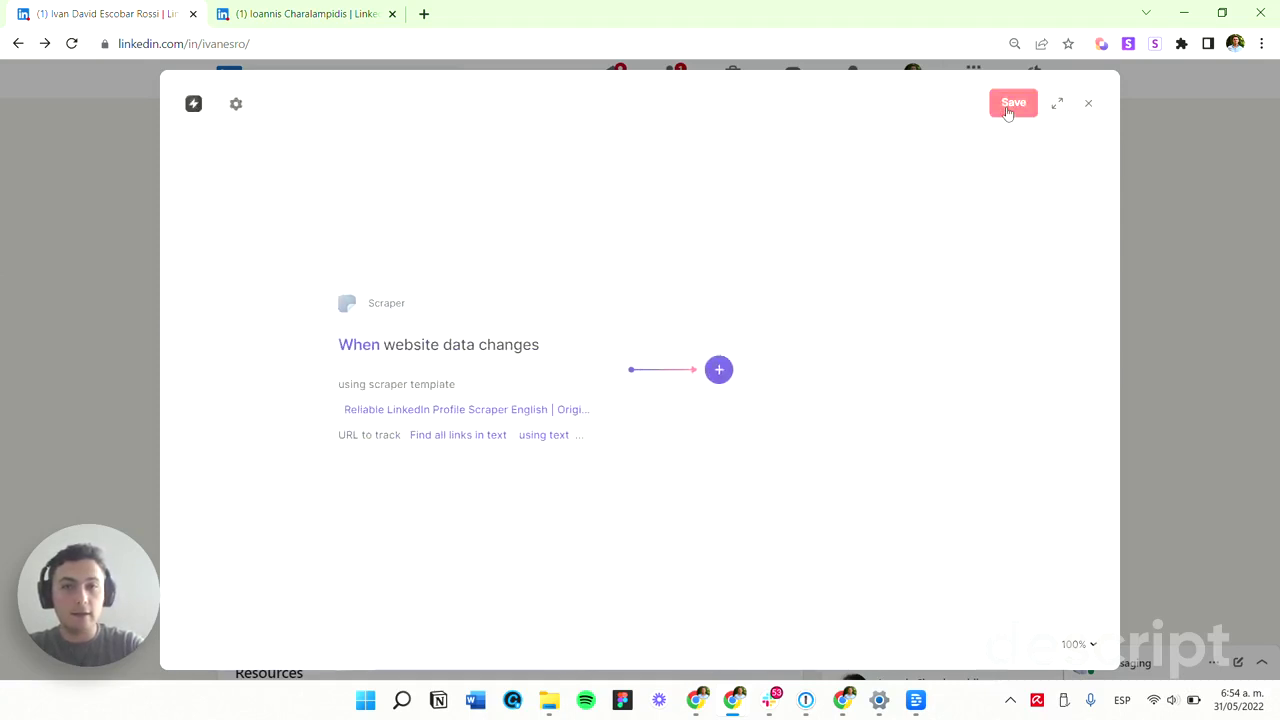
{"action": "left_click", "coordinate": [1012, 107]}
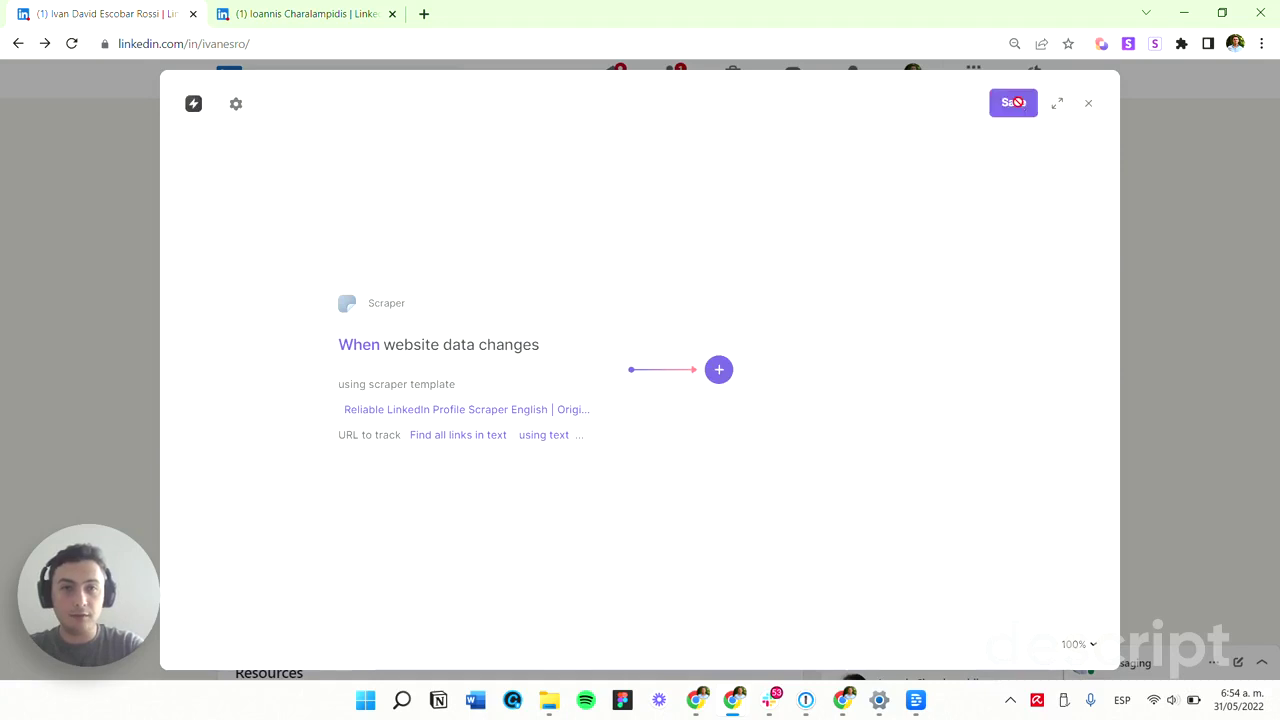
{"action": "left_click", "coordinate": [705, 215]}
{"action": "type", "text": "Monitor Linkedin Profiles"}
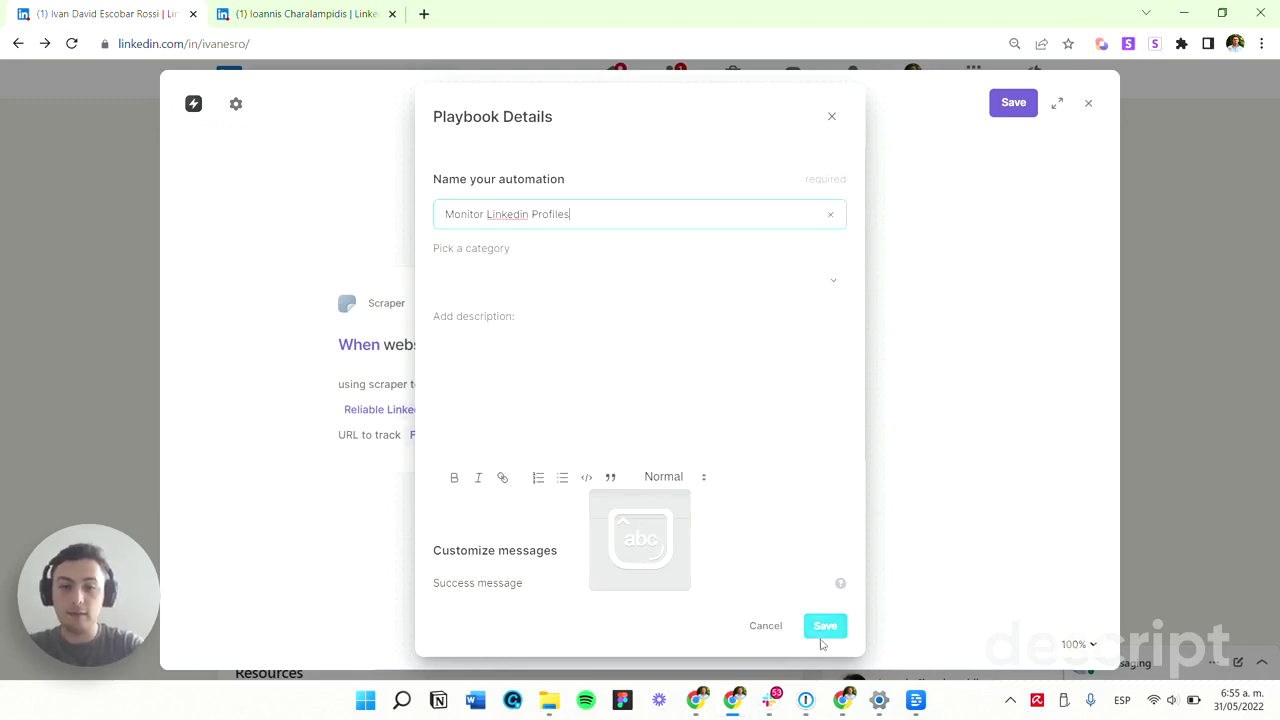
{"action": "left_click", "coordinate": [825, 627]}
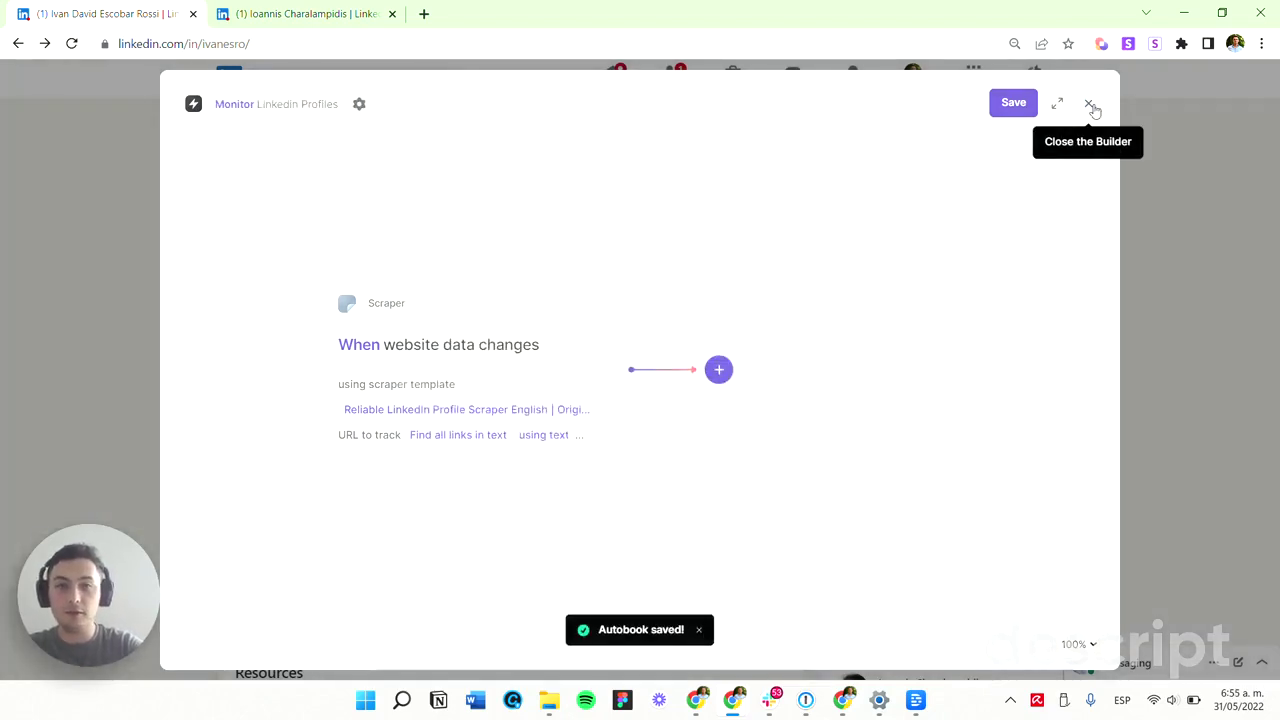
{"action": "left_click", "coordinate": [1090, 104]}
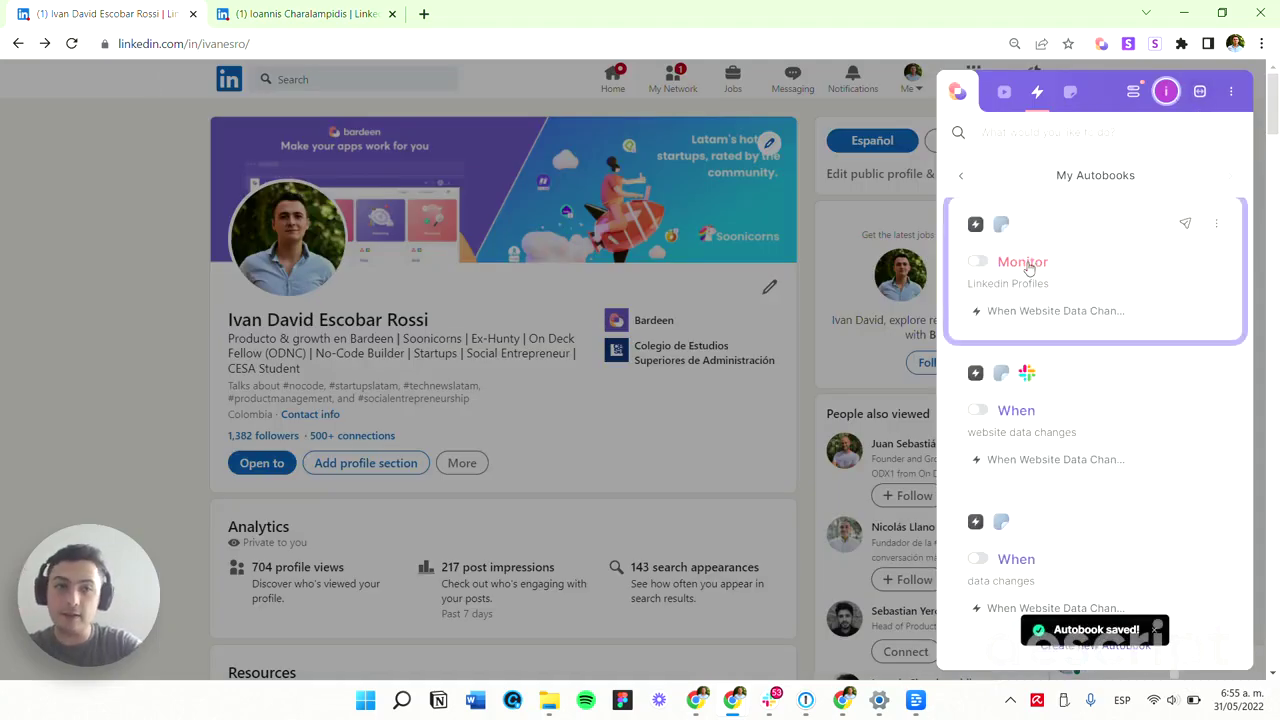
Turn on the Monitor Linkedin Profiles autobook, dismiss the scheduling notice, and return to the LinkedIn profile.
{"action": "left_click", "coordinate": [1027, 262]}
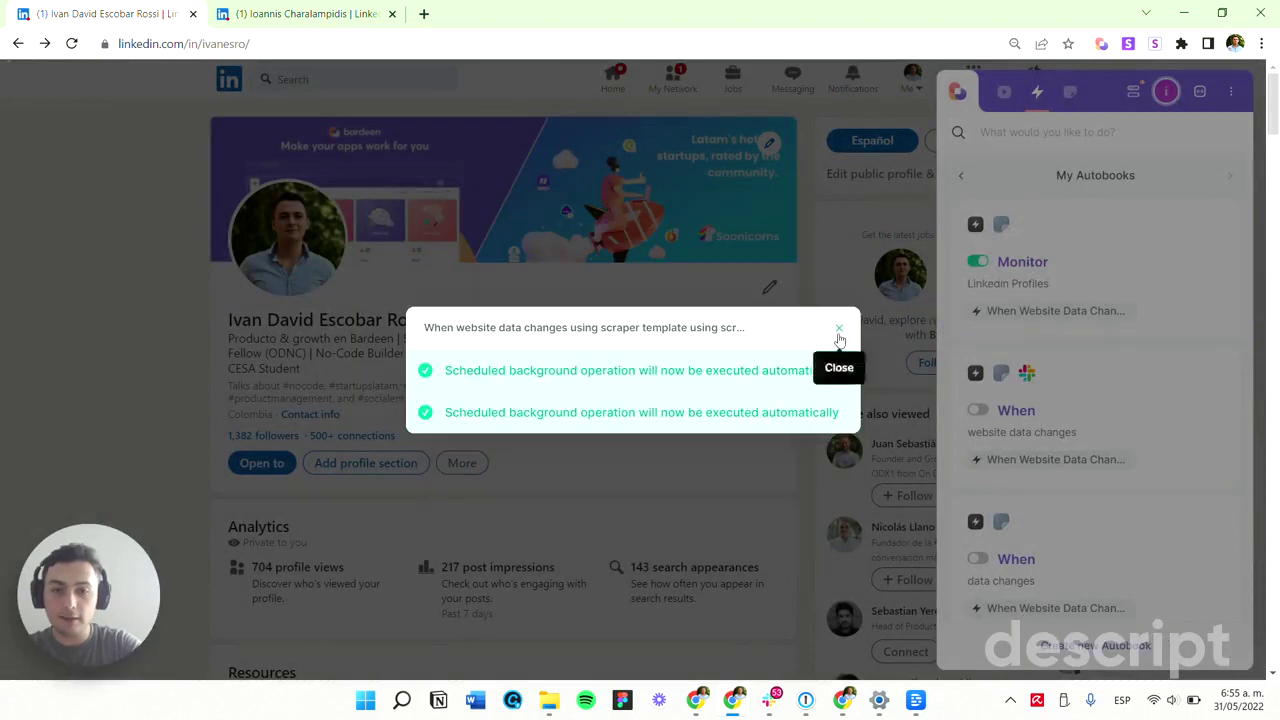
{"action": "left_click", "coordinate": [839, 328]}
{"action": "mouse_move", "coordinate": [735, 700]}
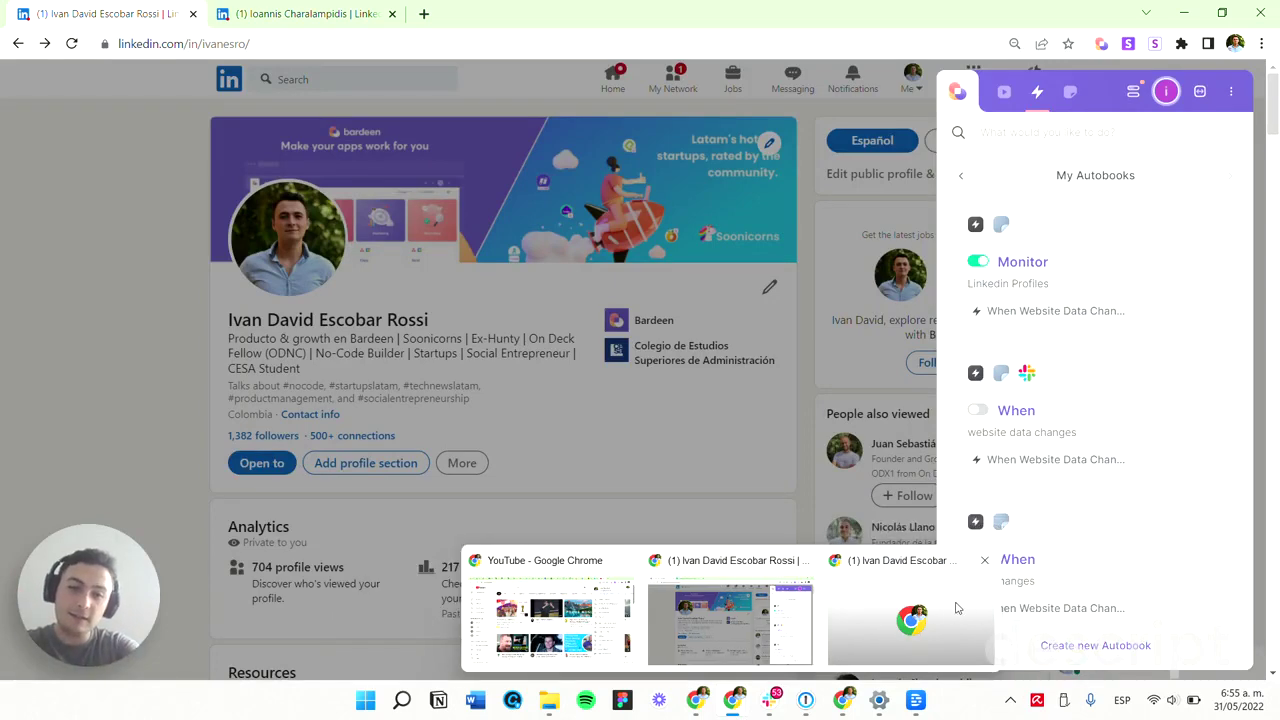
{"action": "left_click", "coordinate": [956, 604]}
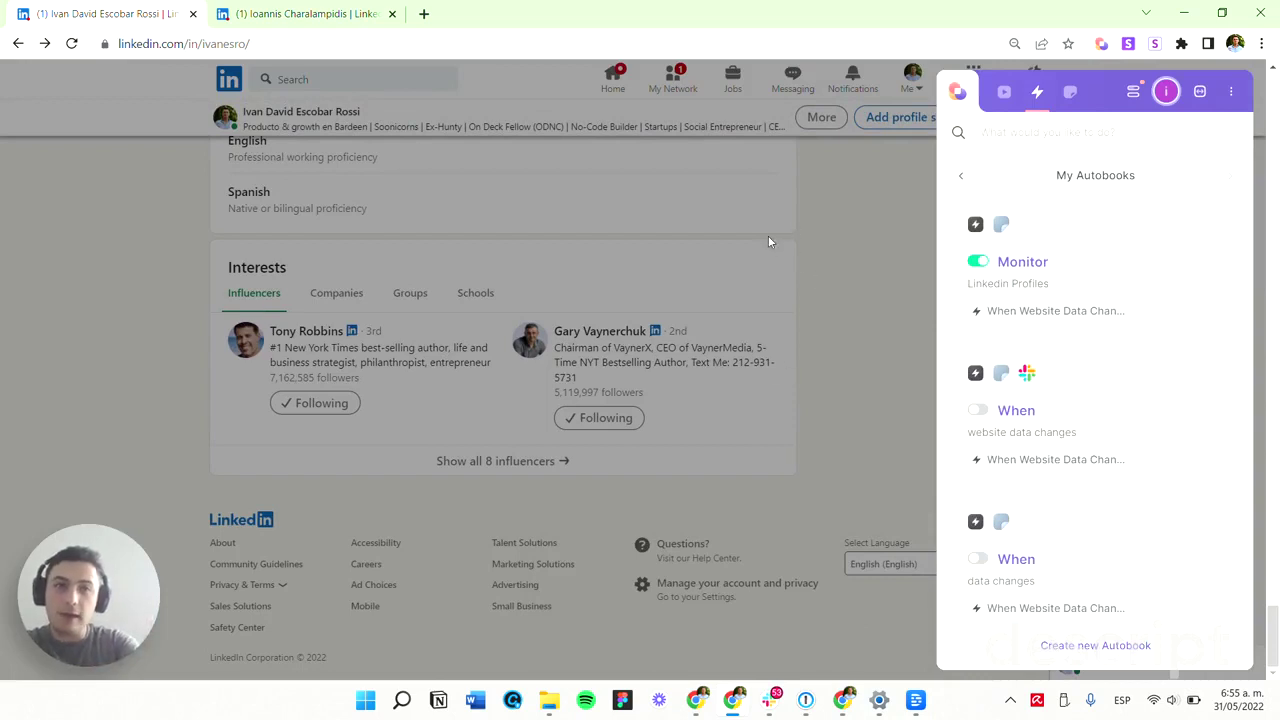
{"action": "scroll", "coordinate": [634, 217], "scroll_direction": "up", "scroll_amount": 15}
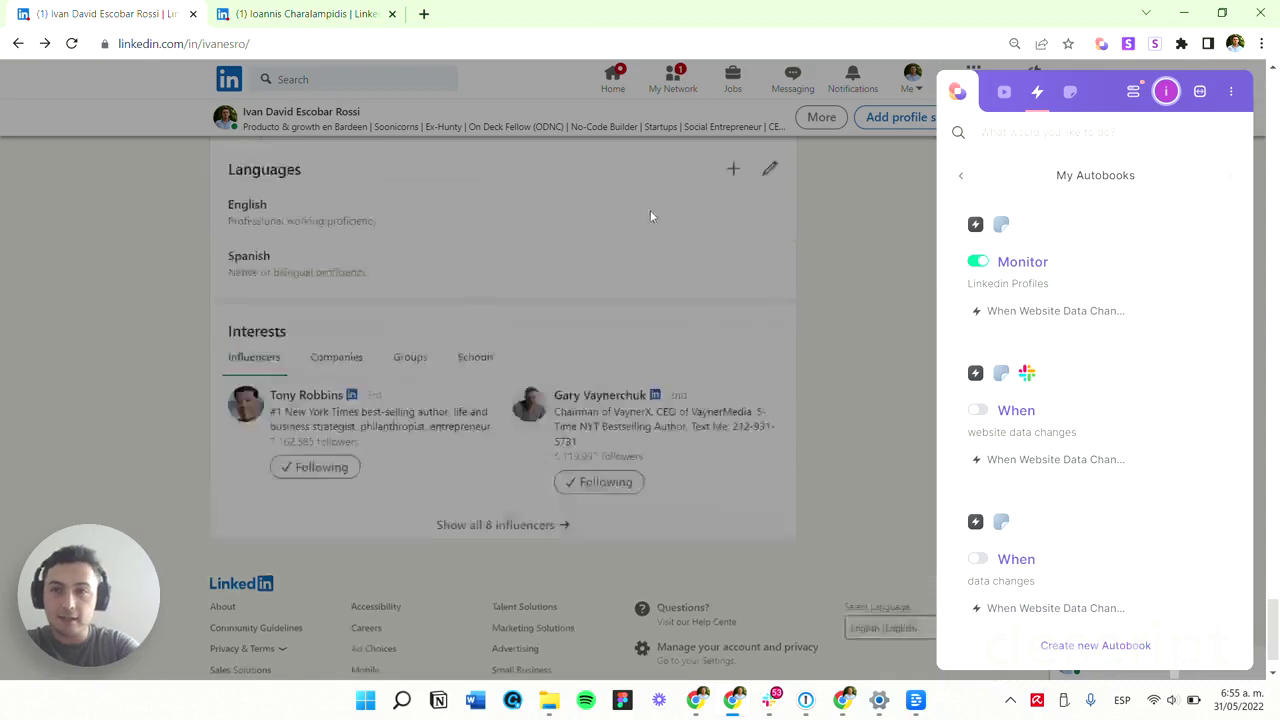
{"action": "scroll", "coordinate": [769, 267], "scroll_direction": "up", "scroll_amount": 5}
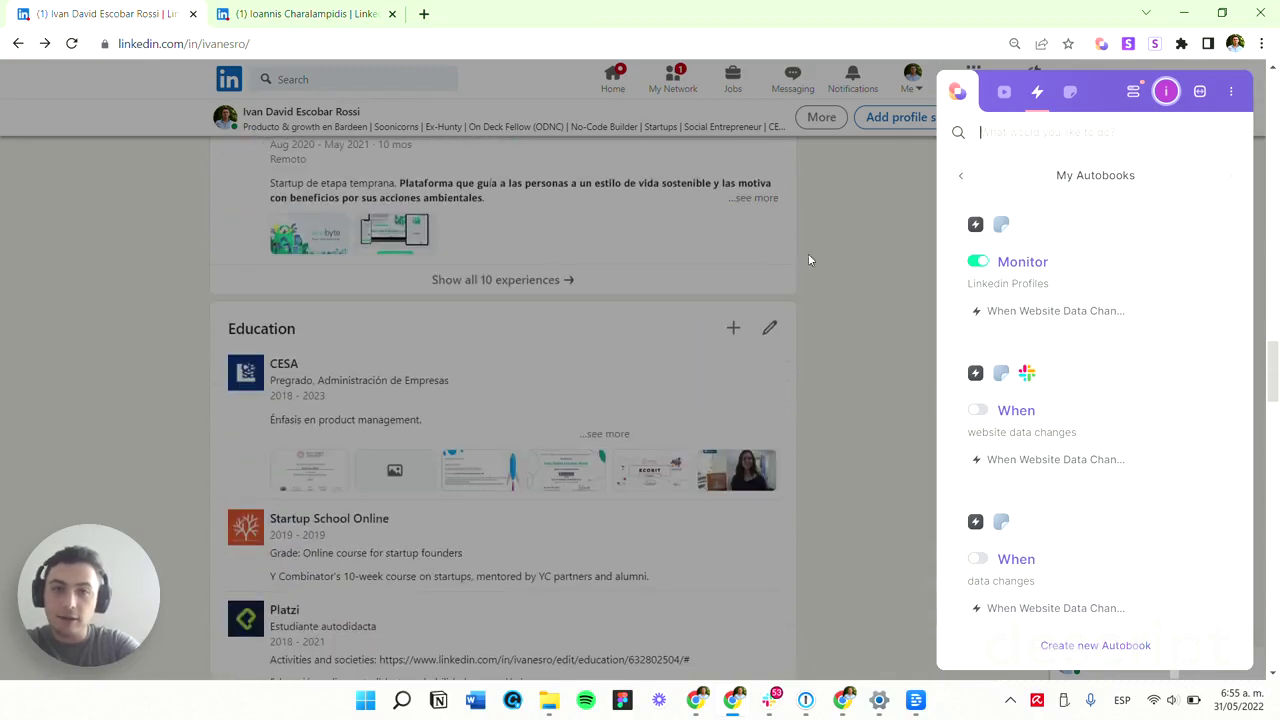
{"action": "scroll", "coordinate": [391, 331], "scroll_direction": "up", "scroll_amount": 6}
{"action": "scroll", "coordinate": [156, 318], "scroll_direction": "up", "scroll_amount": 10}
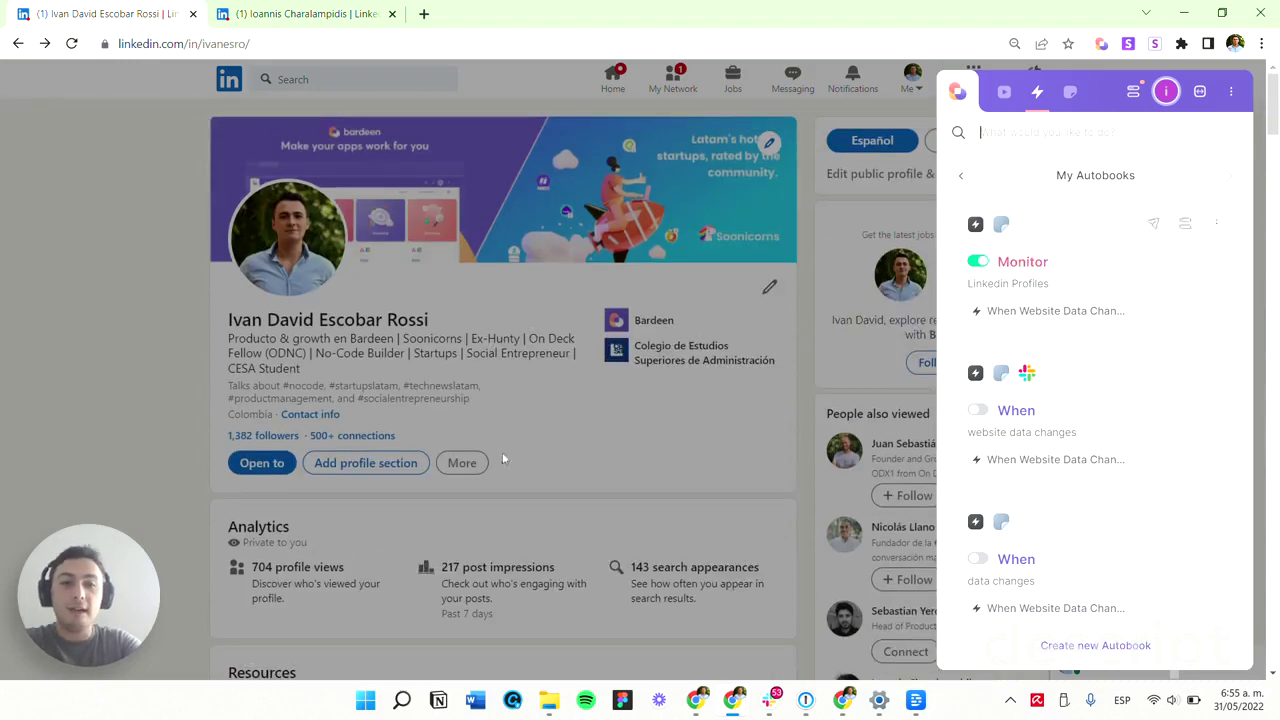
{"action": "left_click", "coordinate": [985, 264]}
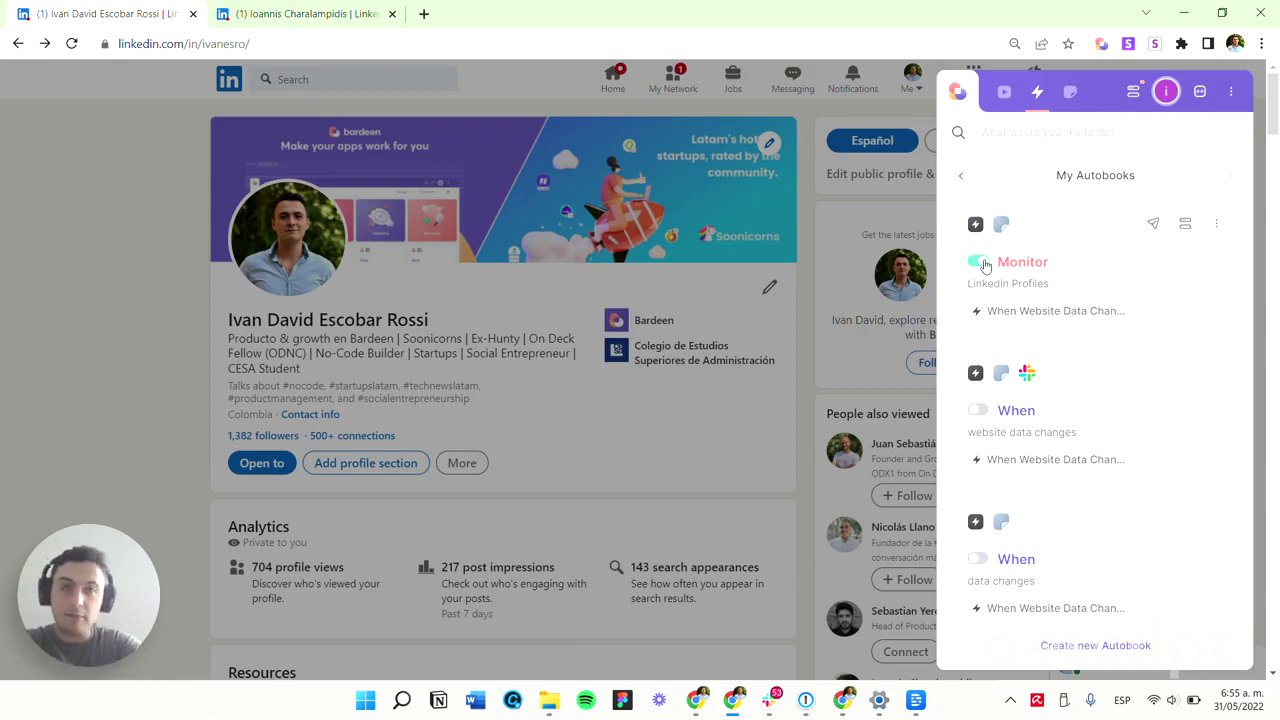
Reopen Monitor Linkedin Profiles in the builder and add a Send Slack Message action after the trigger.
{"action": "left_click", "coordinate": [1214, 225]}
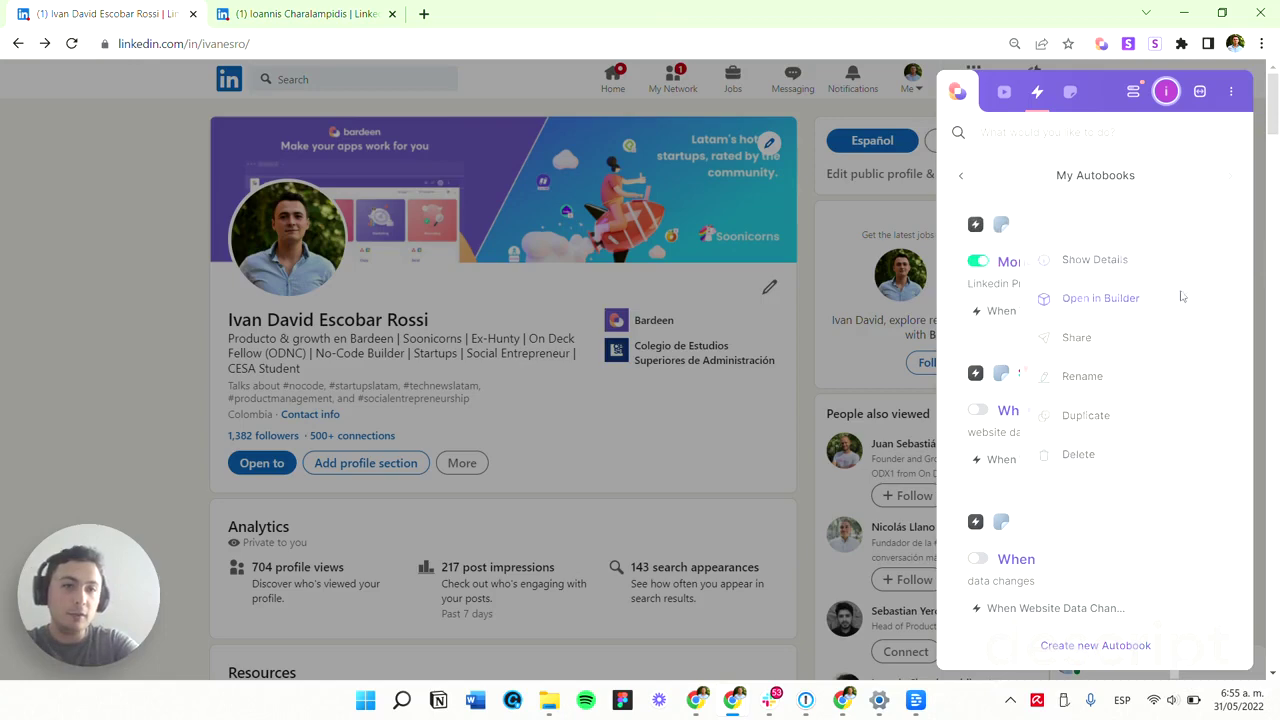
{"action": "left_click", "coordinate": [1180, 294]}
{"action": "left_click", "coordinate": [655, 370]}
{"action": "left_click", "coordinate": [630, 414]}
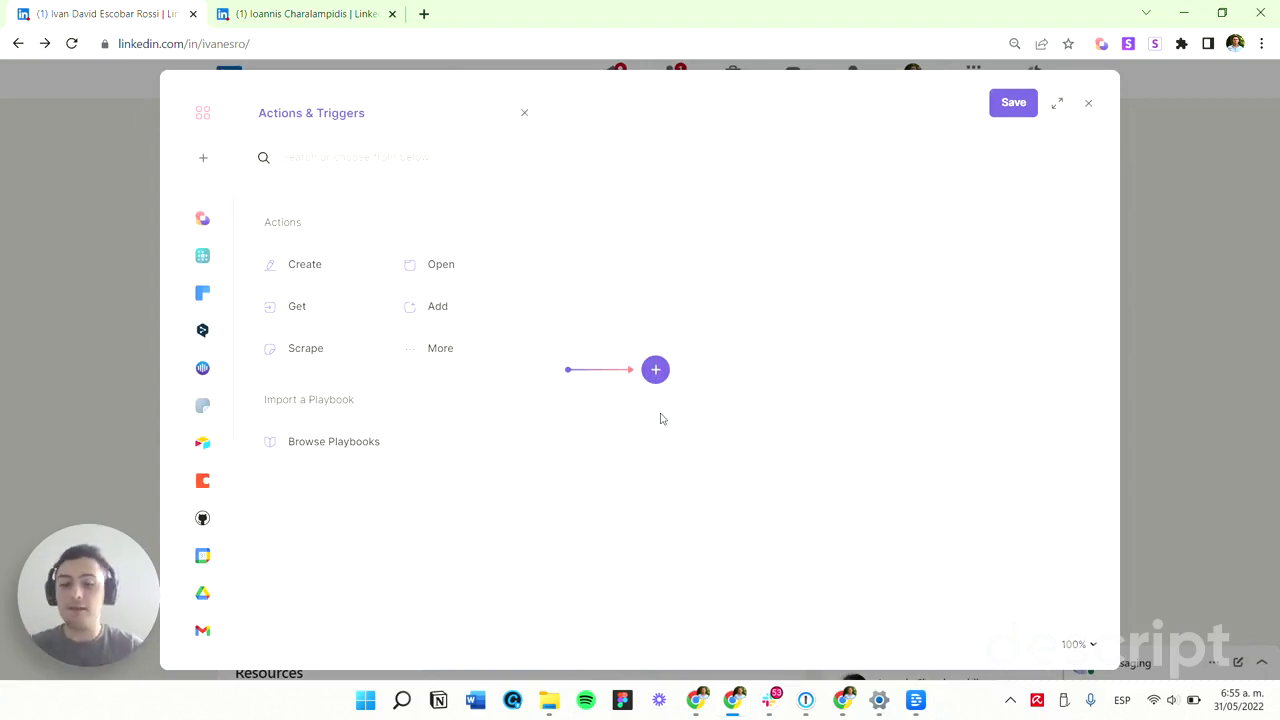
{"action": "type", "text": "fo"}
{"action": "key", "text": "BackSpace"}
{"action": "type", "text": "end sla"}
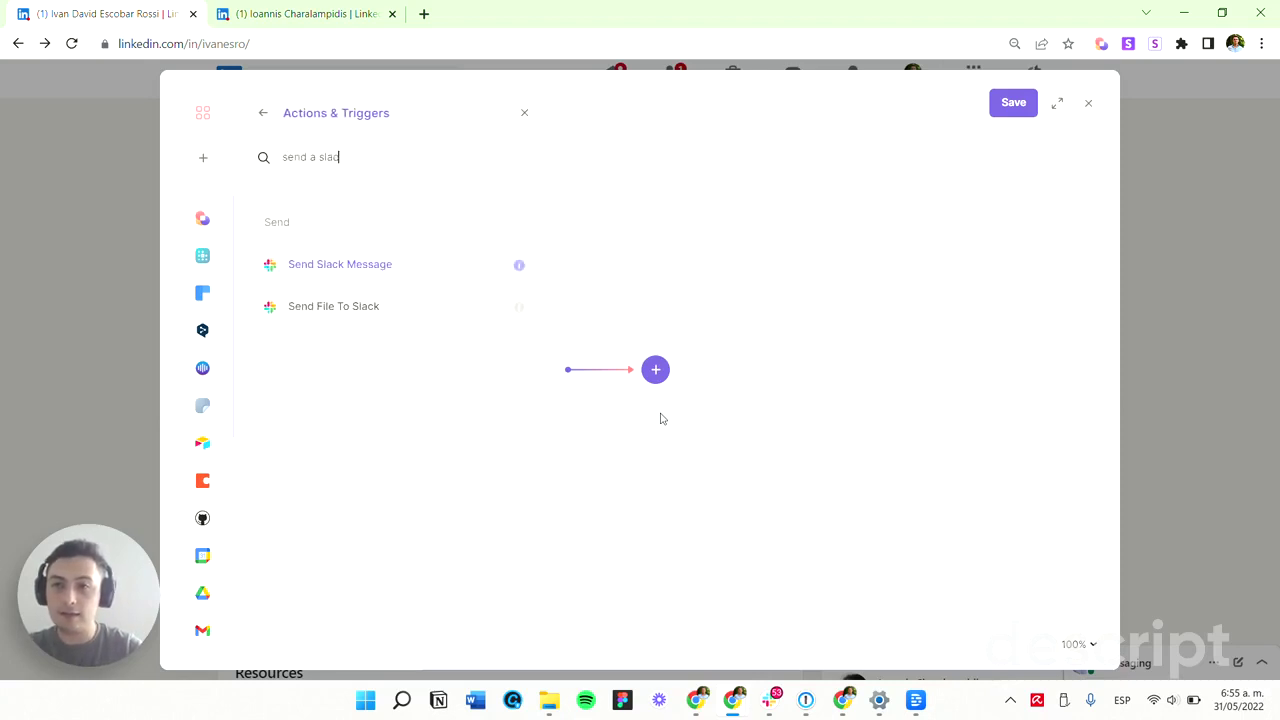
{"action": "key", "text": "Return"}
Address the Slack message to the chosen user and set its text to 'Title has changed'.
{"action": "type", "text": "ivan"}
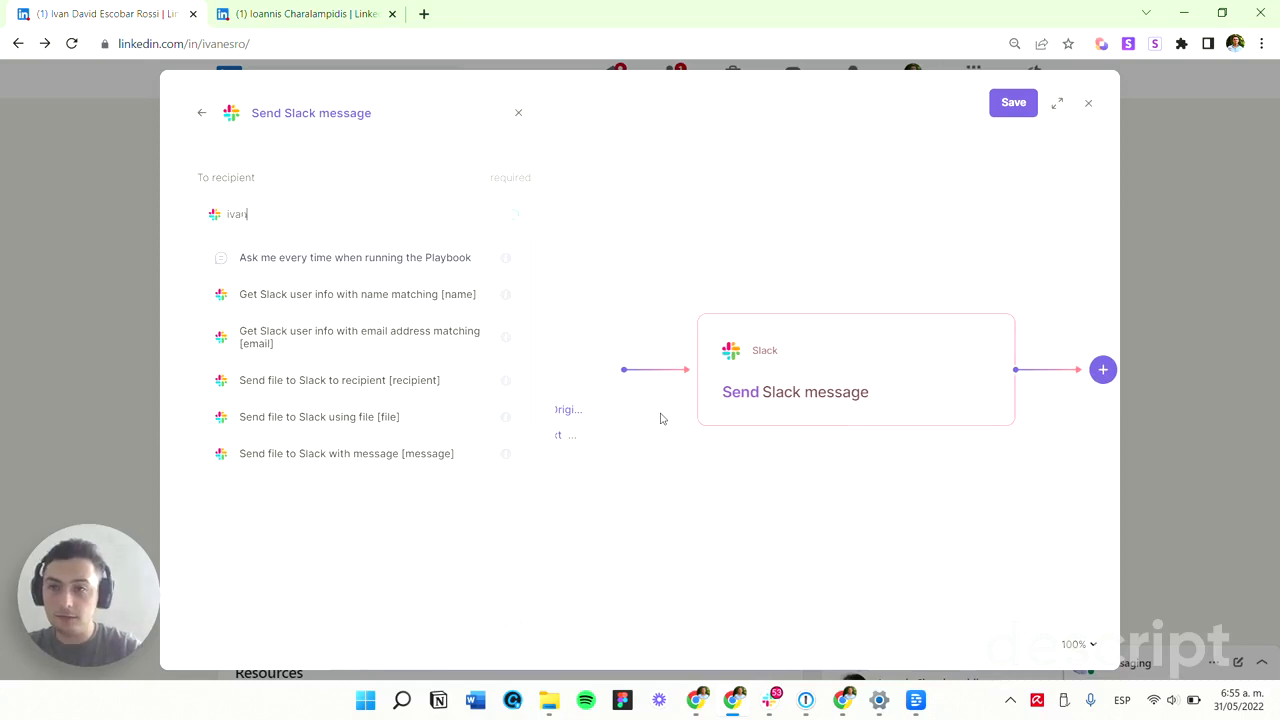
{"action": "key", "text": "Return"}
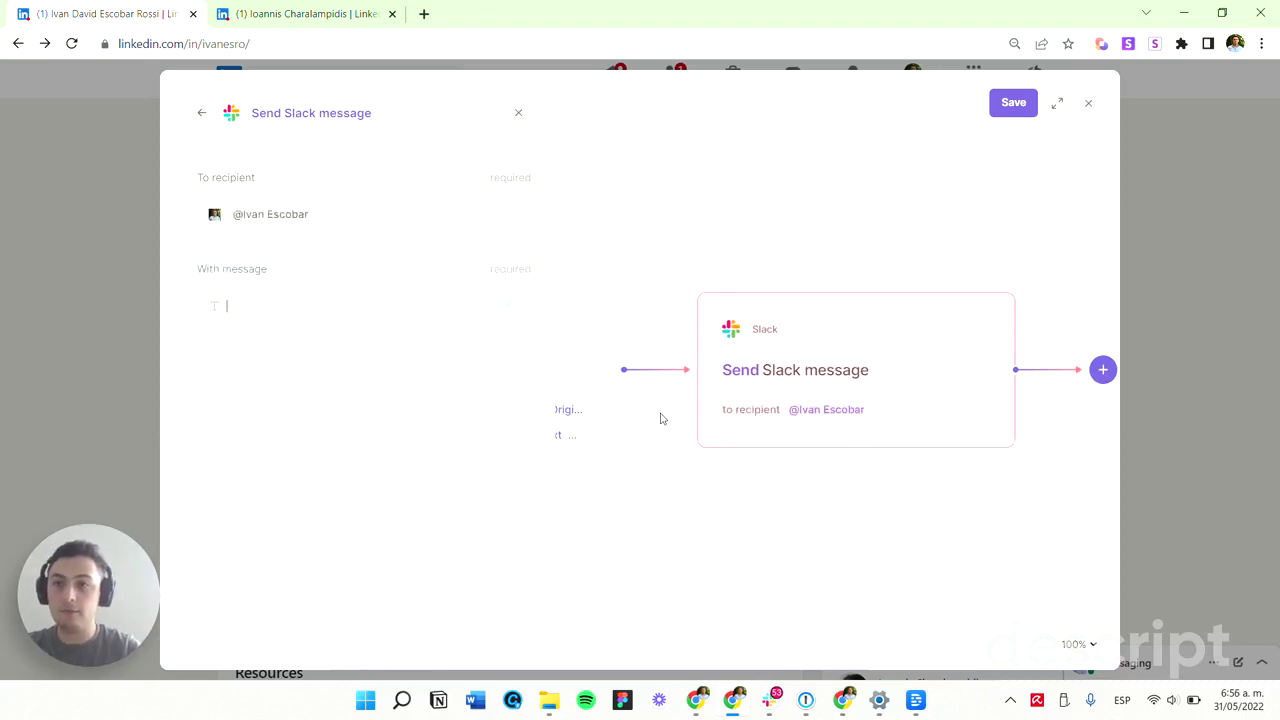
{"action": "type", "text": "T"}
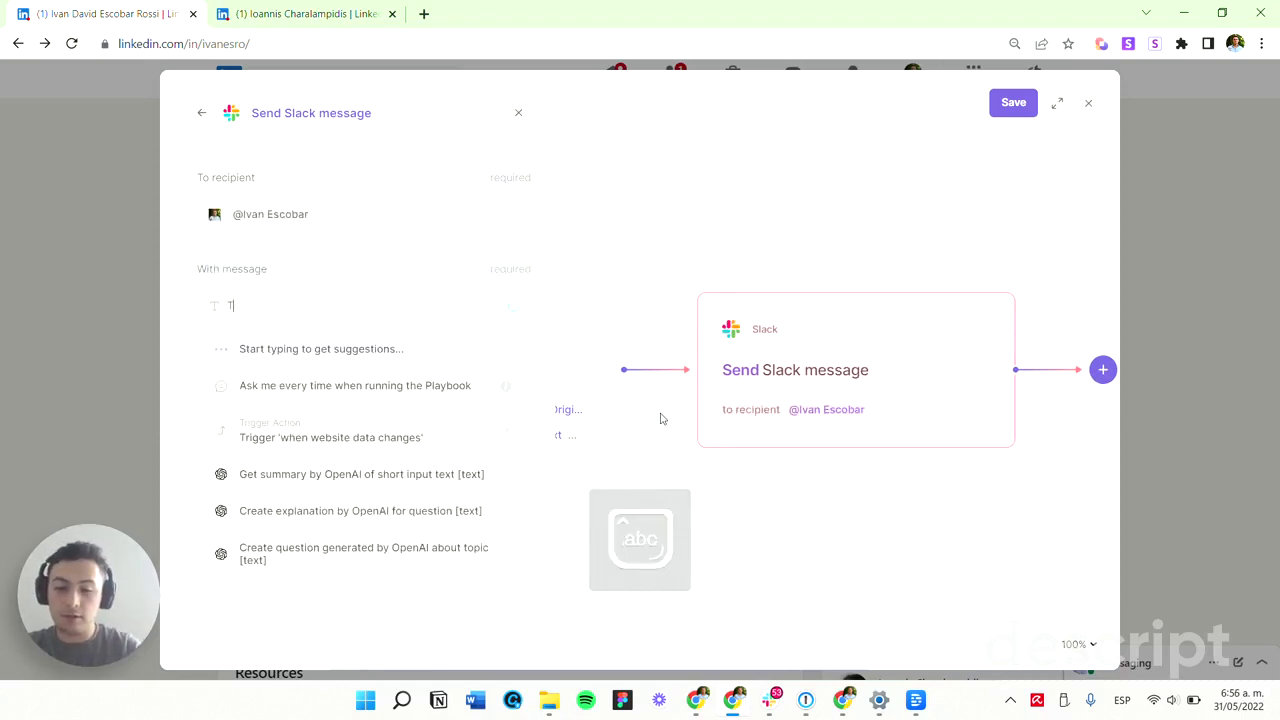
{"action": "type", "text": "itle has changed"}
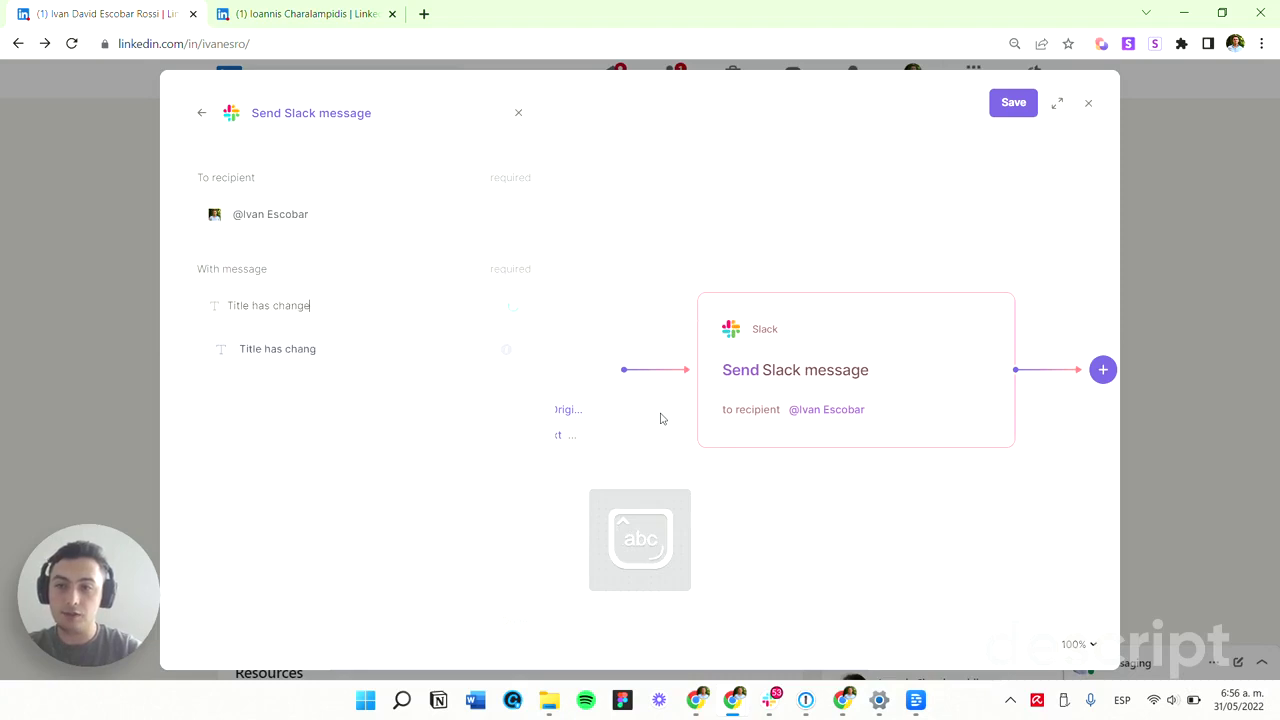
{"action": "key", "text": "Return"}
Append the scraped profile title field to the message, finish the step, and save the autobook.
{"action": "left_click", "coordinate": [383, 290]}
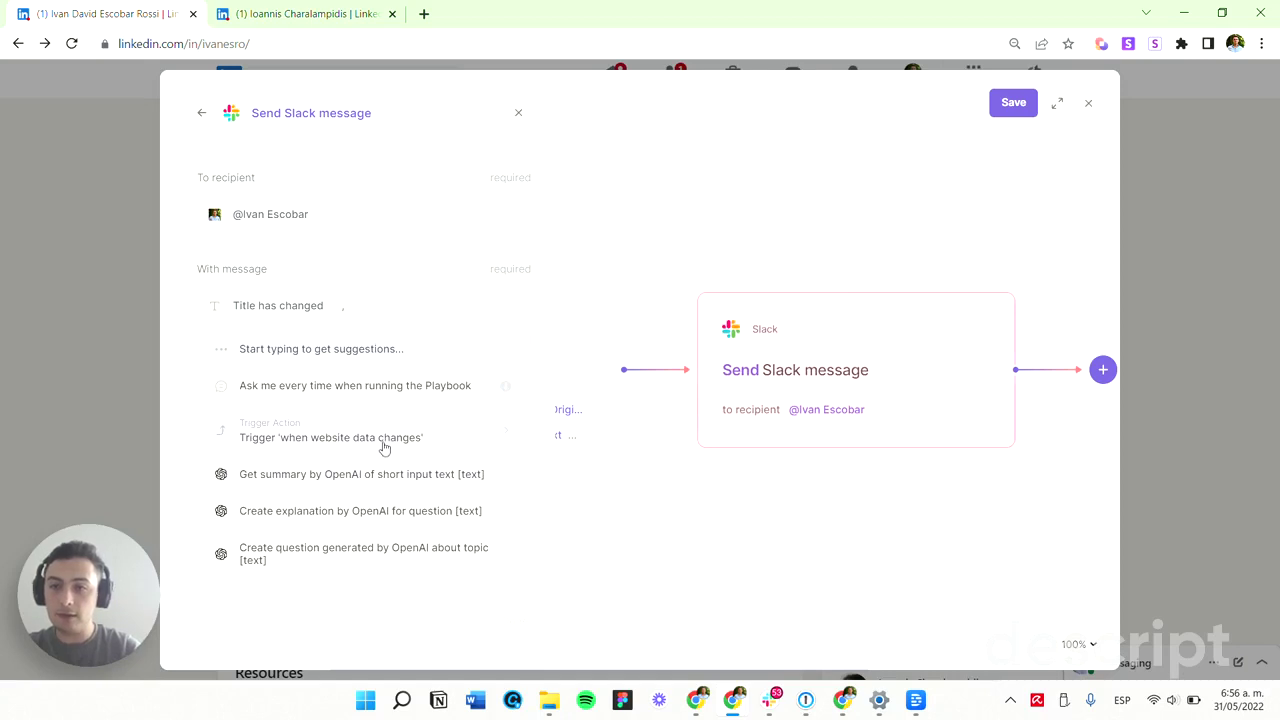
{"action": "left_click", "coordinate": [383, 440]}
{"action": "scroll", "coordinate": [395, 415], "scroll_direction": "down", "scroll_amount": 5}
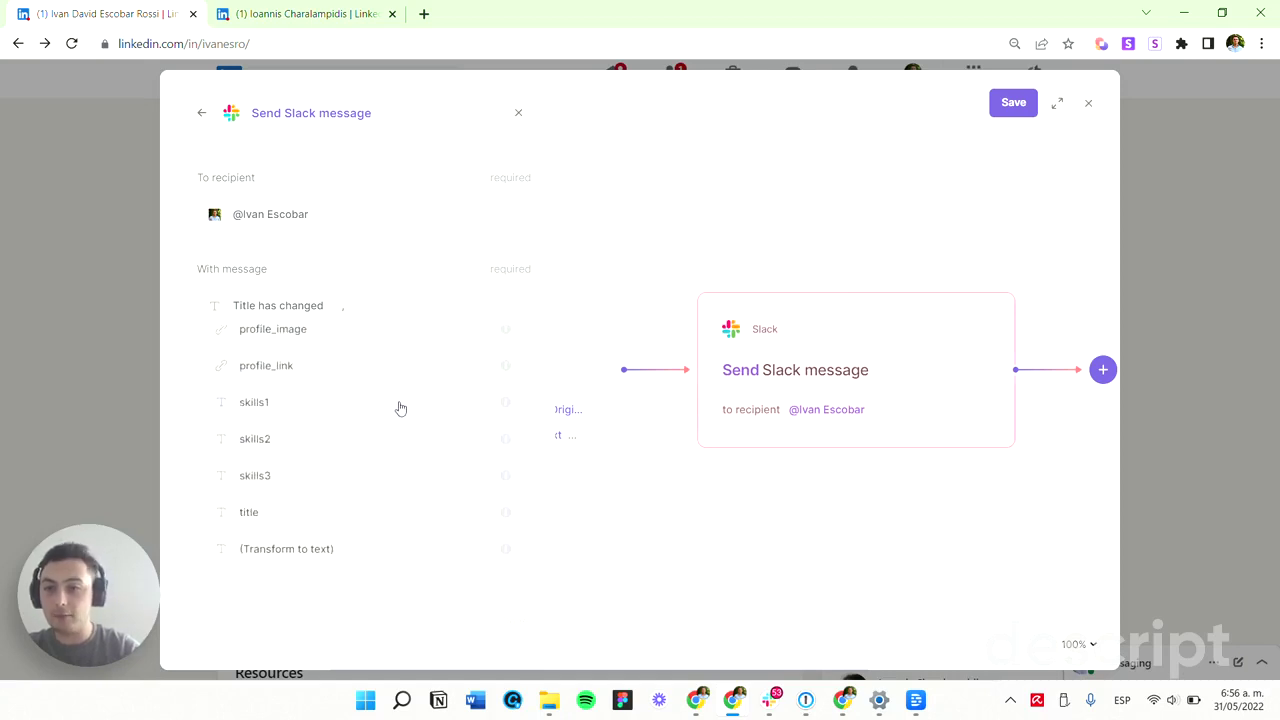
{"action": "scroll", "coordinate": [400, 391], "scroll_direction": "up", "scroll_amount": 5}
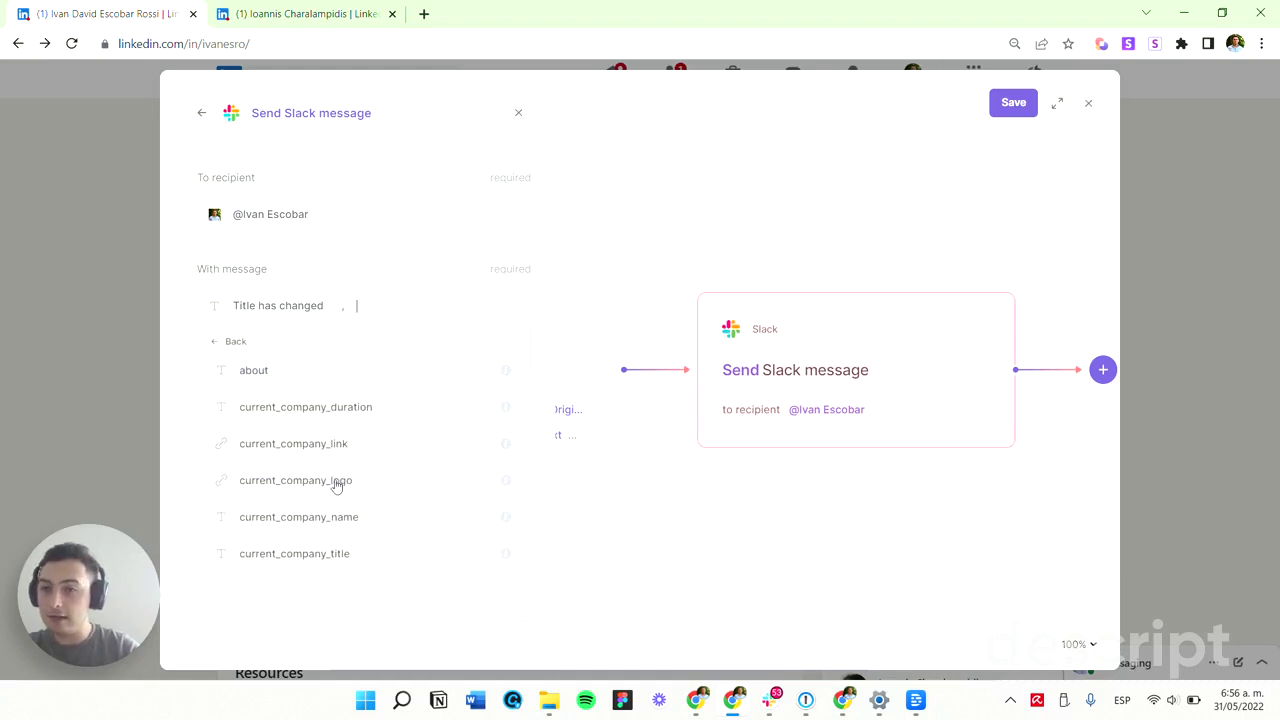
{"action": "scroll", "coordinate": [336, 488], "scroll_direction": "down", "scroll_amount": 5}
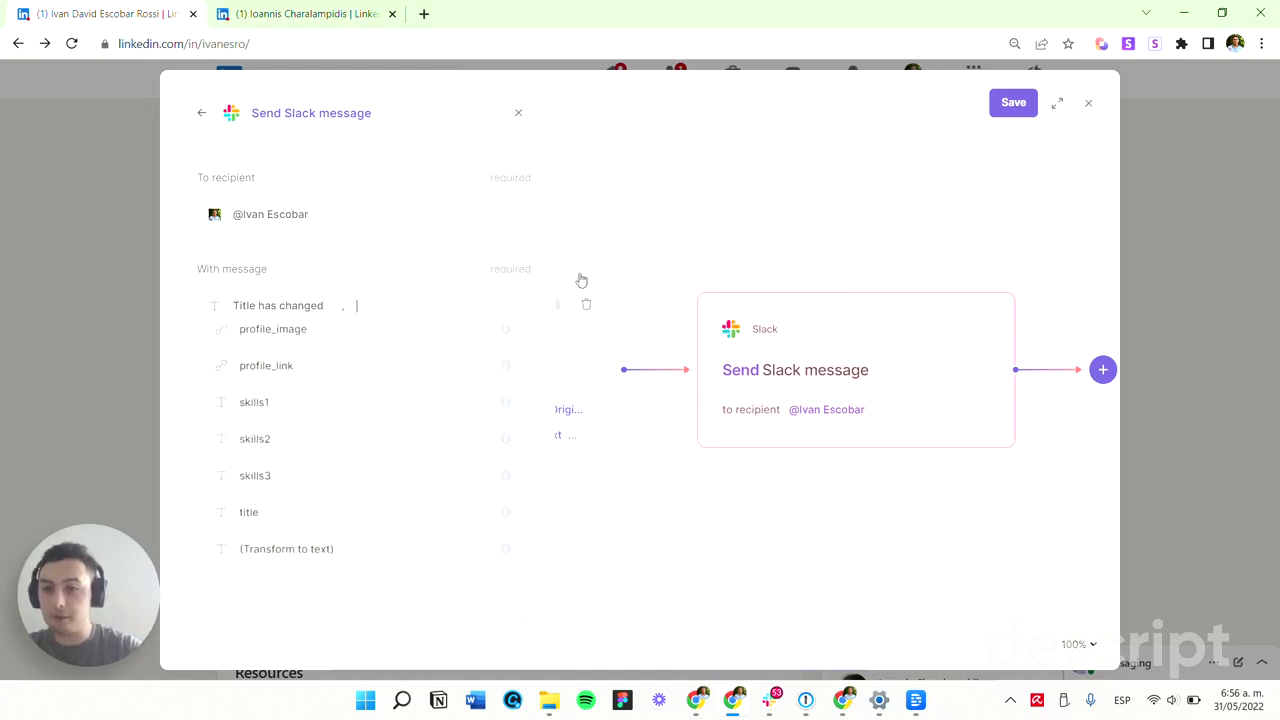
{"action": "left_click", "coordinate": [353, 518]}
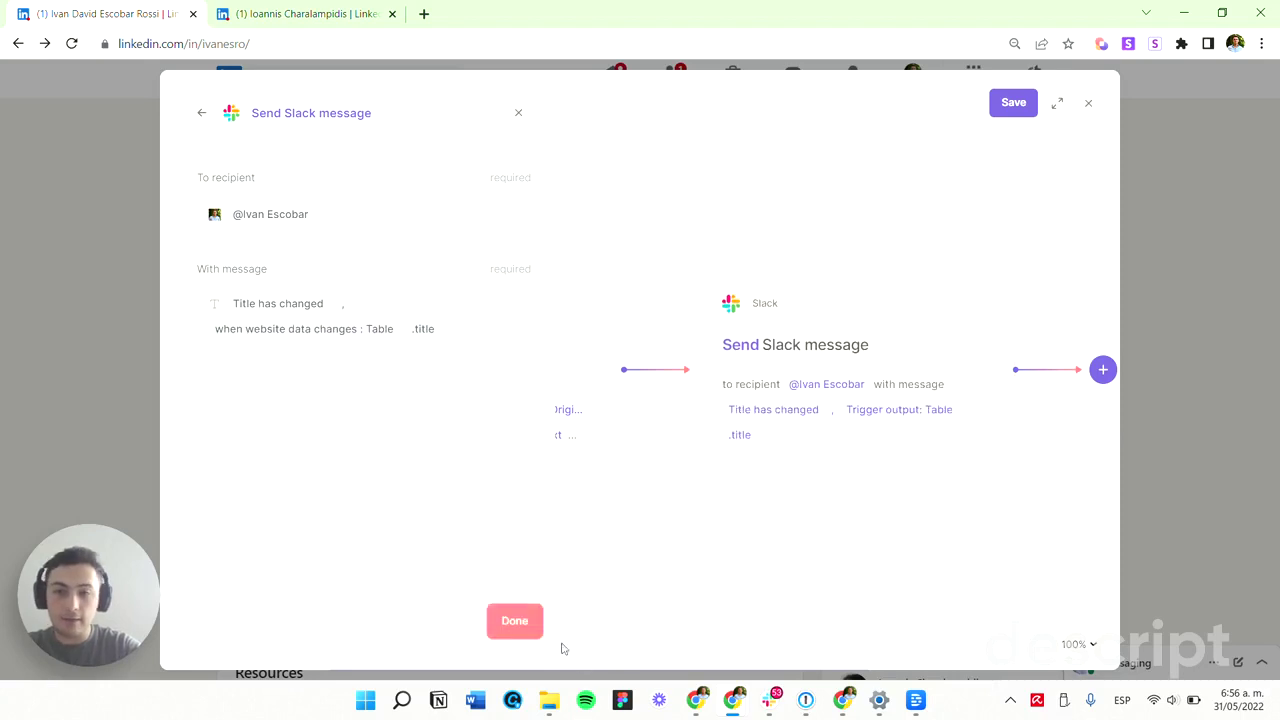
{"action": "left_click", "coordinate": [525, 622]}
{"action": "left_click", "coordinate": [1010, 104]}
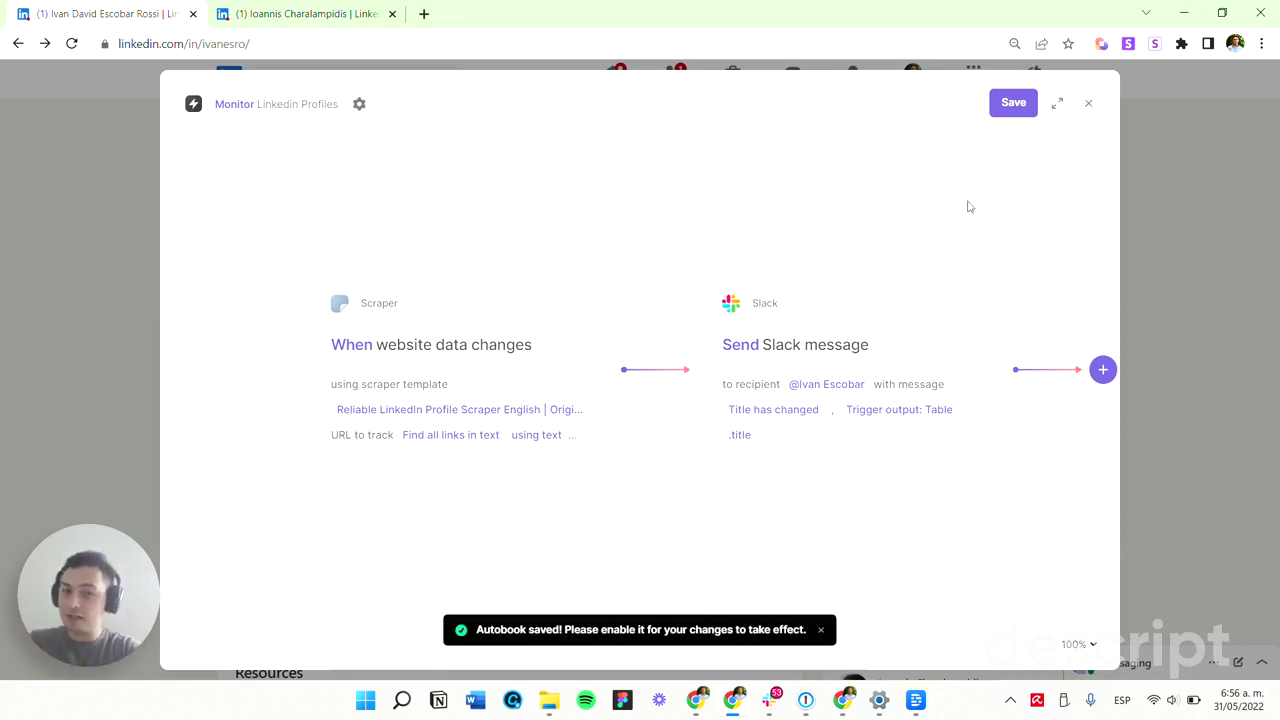
Close the workflow builder and switch on the Monitor LinkedIn Profiles autobook.
{"action": "left_click", "coordinate": [1082, 108]}
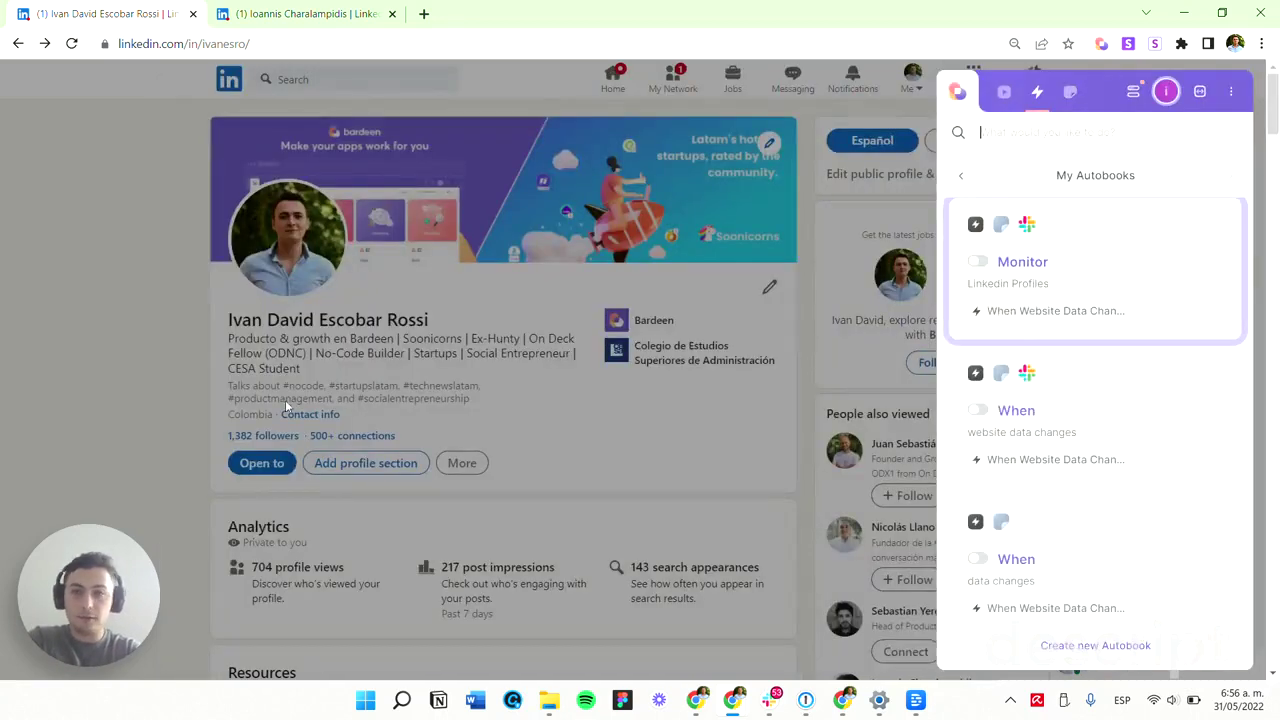
{"action": "left_click", "coordinate": [979, 262]}
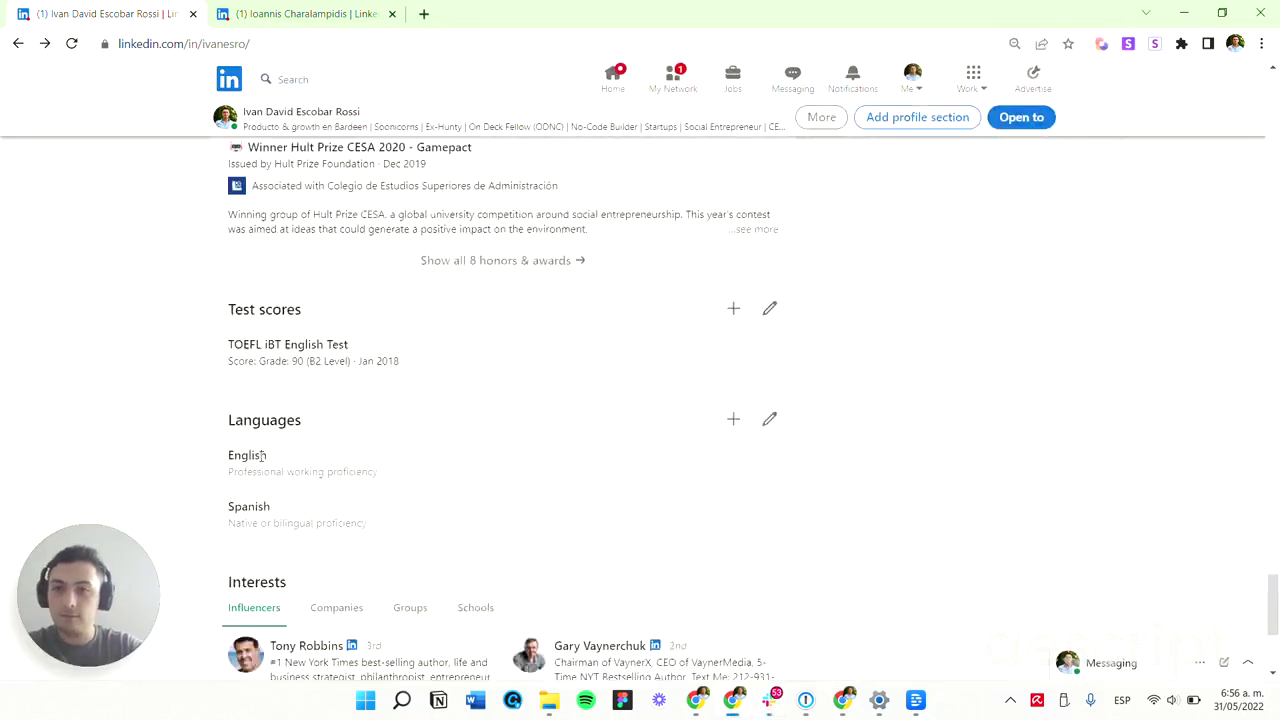
Scroll to the top of the LinkedIn profile and open the intro editor.
{"action": "scroll", "coordinate": [262, 455], "scroll_direction": "up", "scroll_amount": 20}
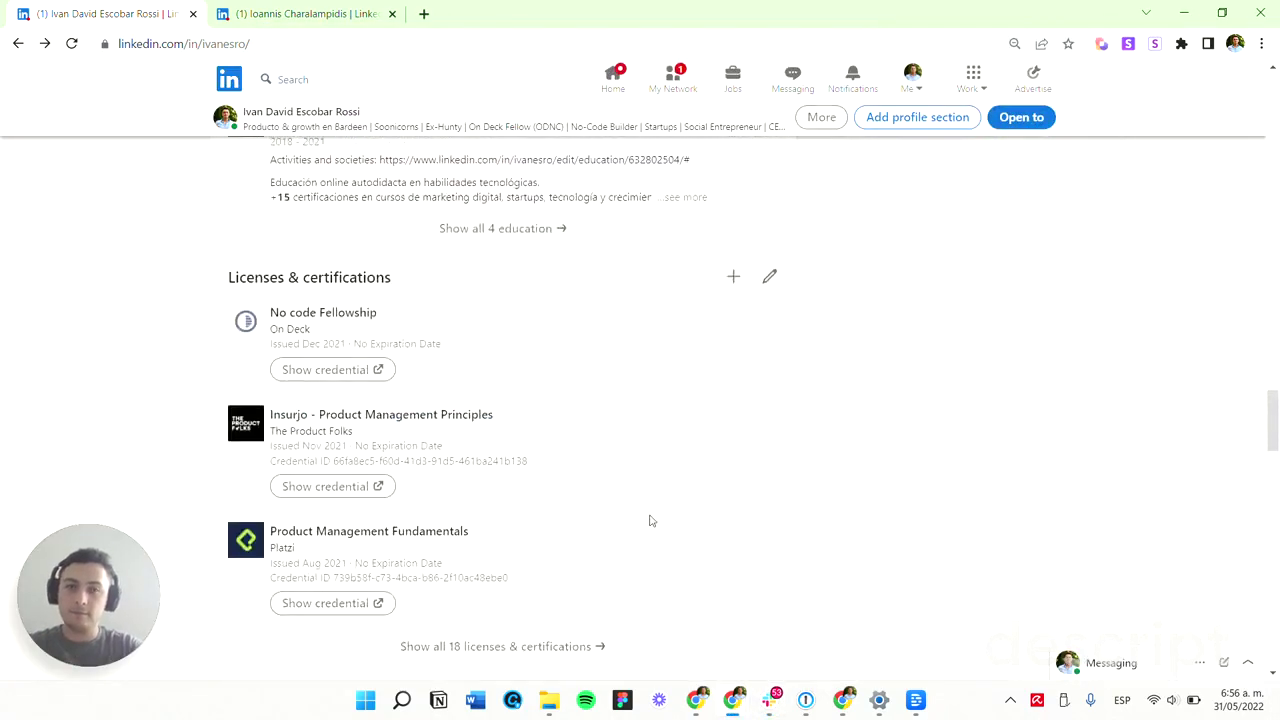
{"action": "scroll", "coordinate": [604, 396], "scroll_direction": "up", "scroll_amount": 10}
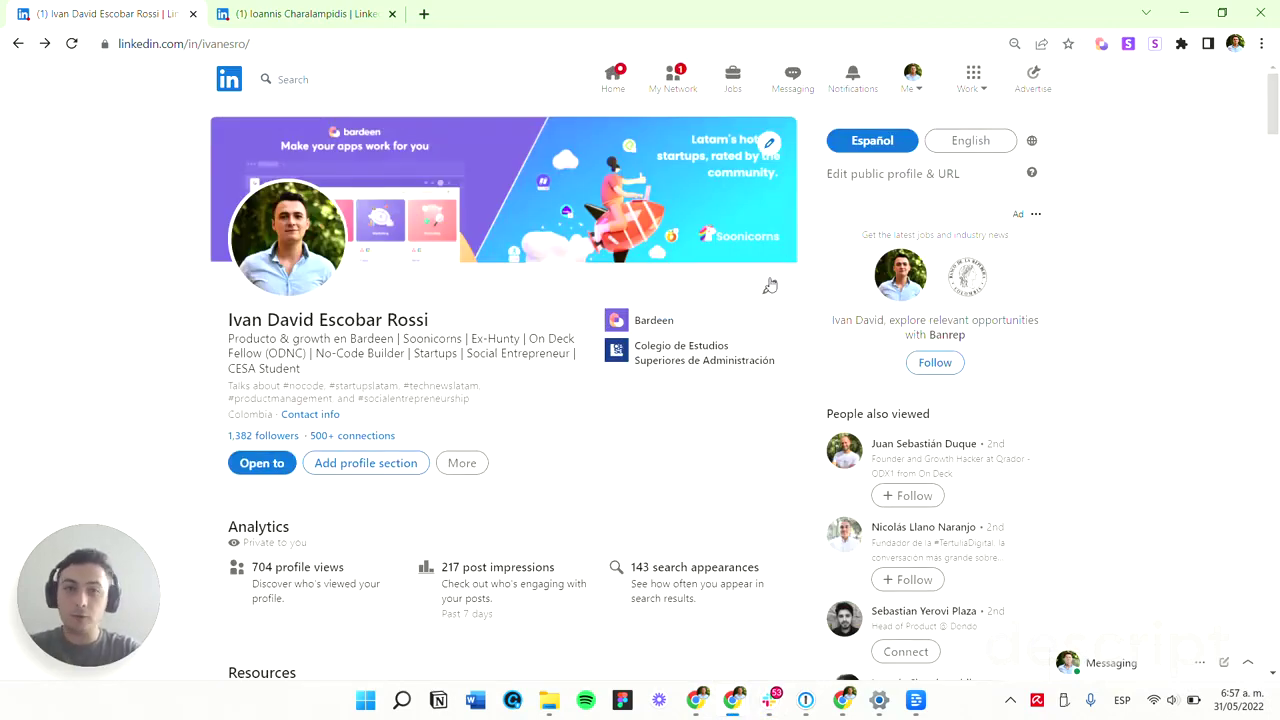
{"action": "left_click", "coordinate": [769, 287]}
Insert '| Building' before 'Soonicorns' in the LinkedIn headline, save it, and close the editor.
{"action": "left_click", "coordinate": [534, 454]}
{"action": "type", "text": "| Building Soonicorns | Ex-Hunty | On Deck Fellow (ODNC) | No-Code Builde"}
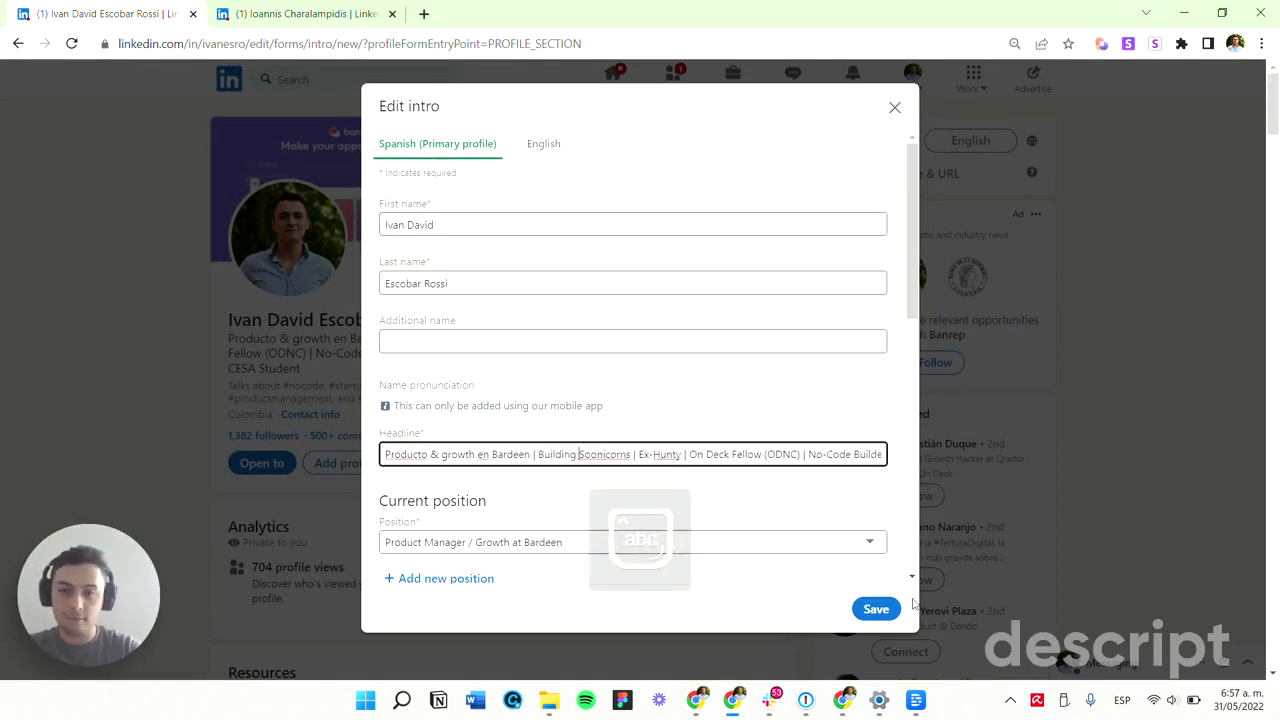
{"action": "left_click", "coordinate": [871, 607]}
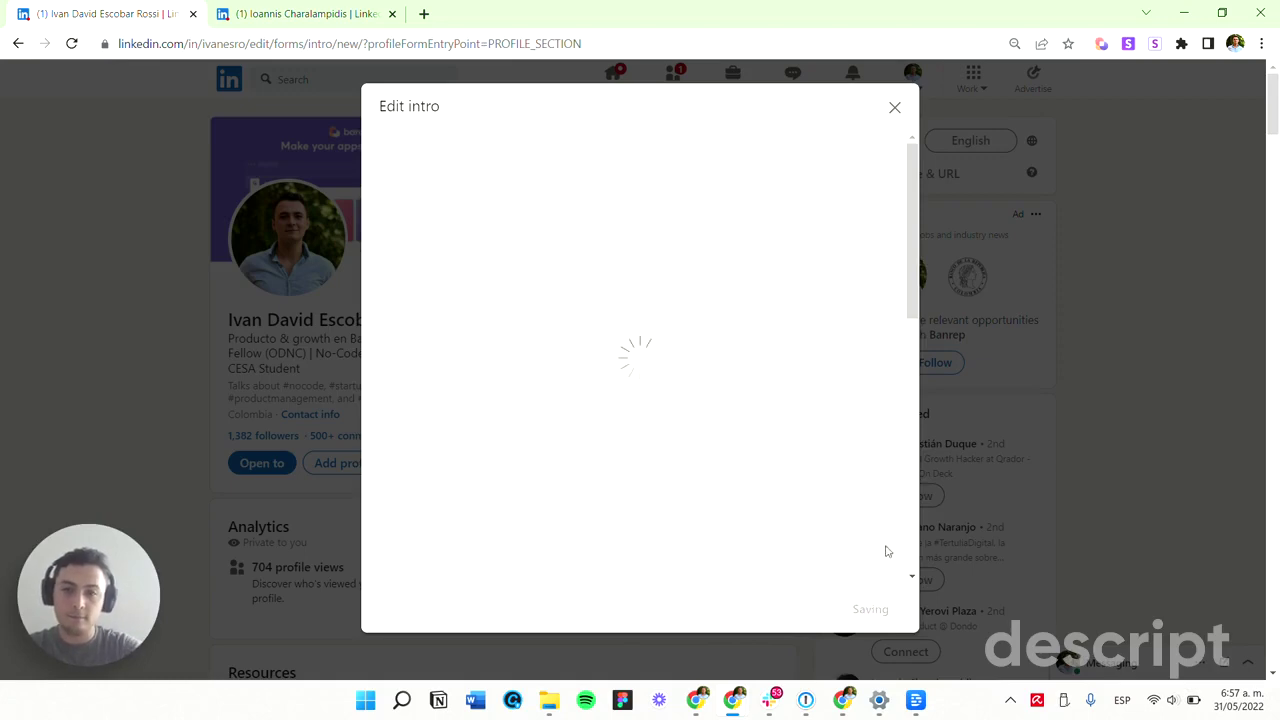
{"action": "left_click", "coordinate": [708, 338]}
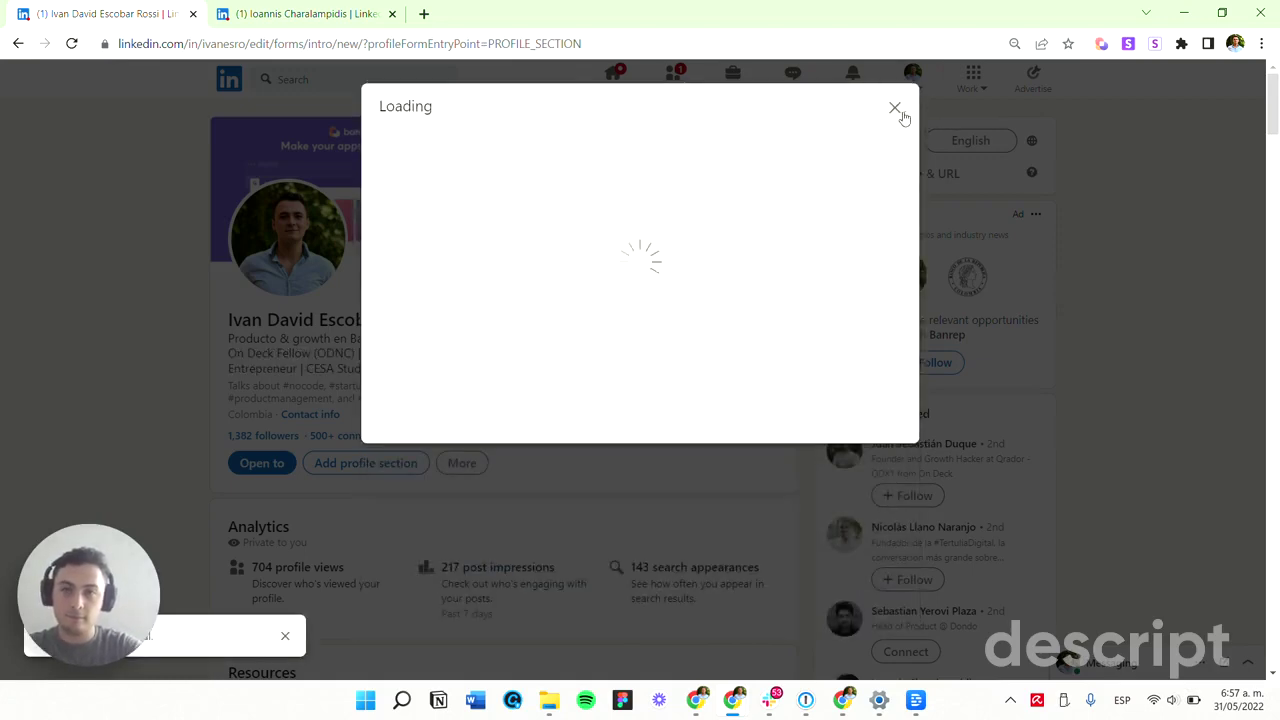
{"action": "left_click", "coordinate": [857, 580]}
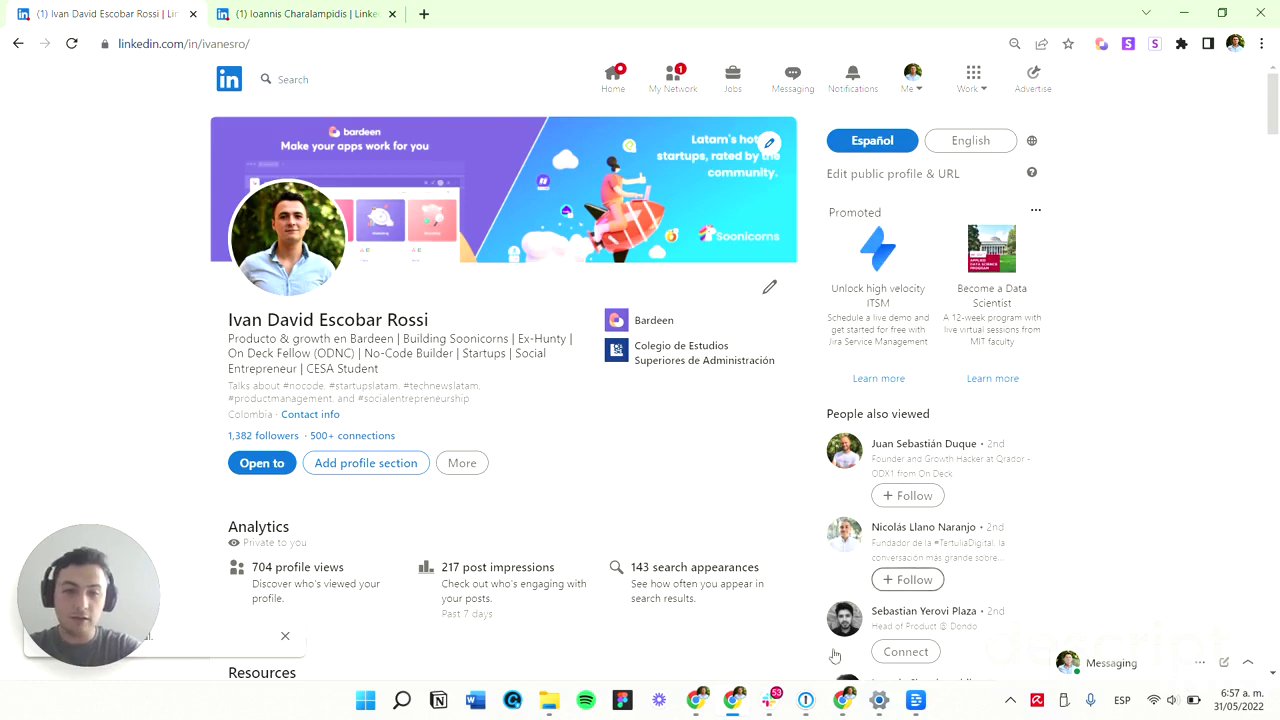
{"action": "mouse_move", "coordinate": [808, 692]}
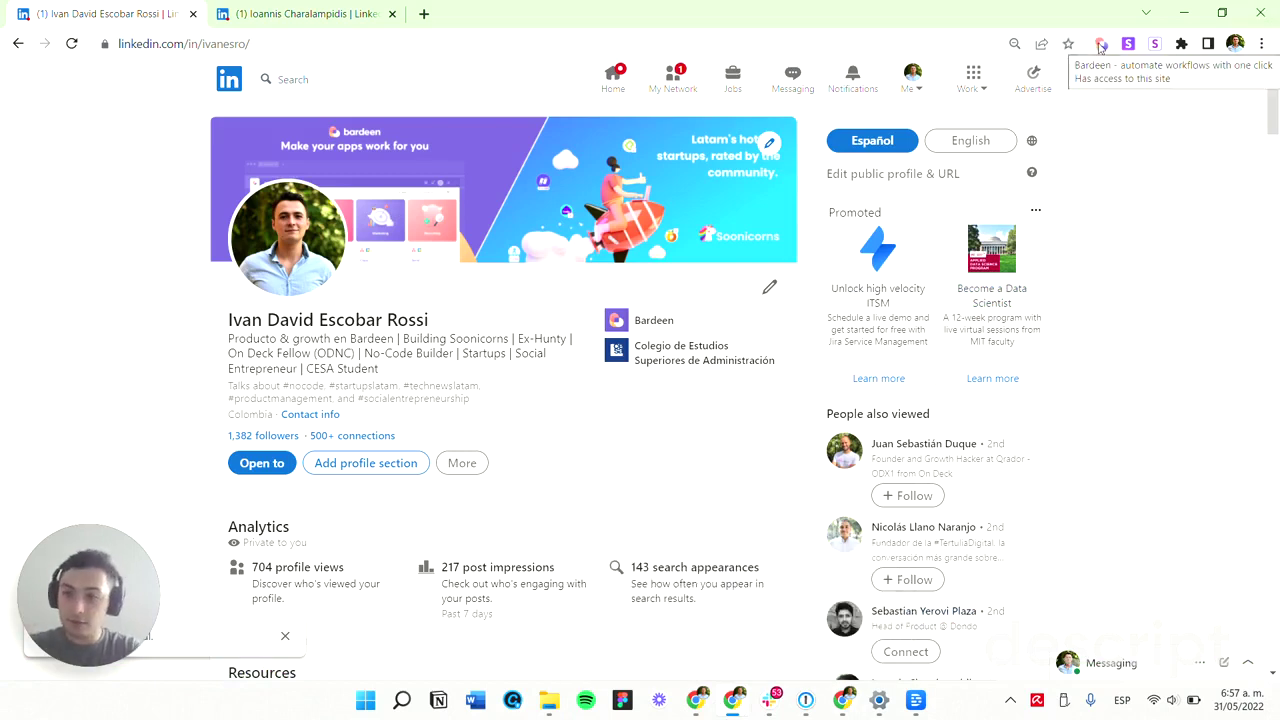
Switch on the Monitor autobook for the second LinkedIn profile and close the autobooks panel.
{"action": "left_click", "coordinate": [1100, 46]}
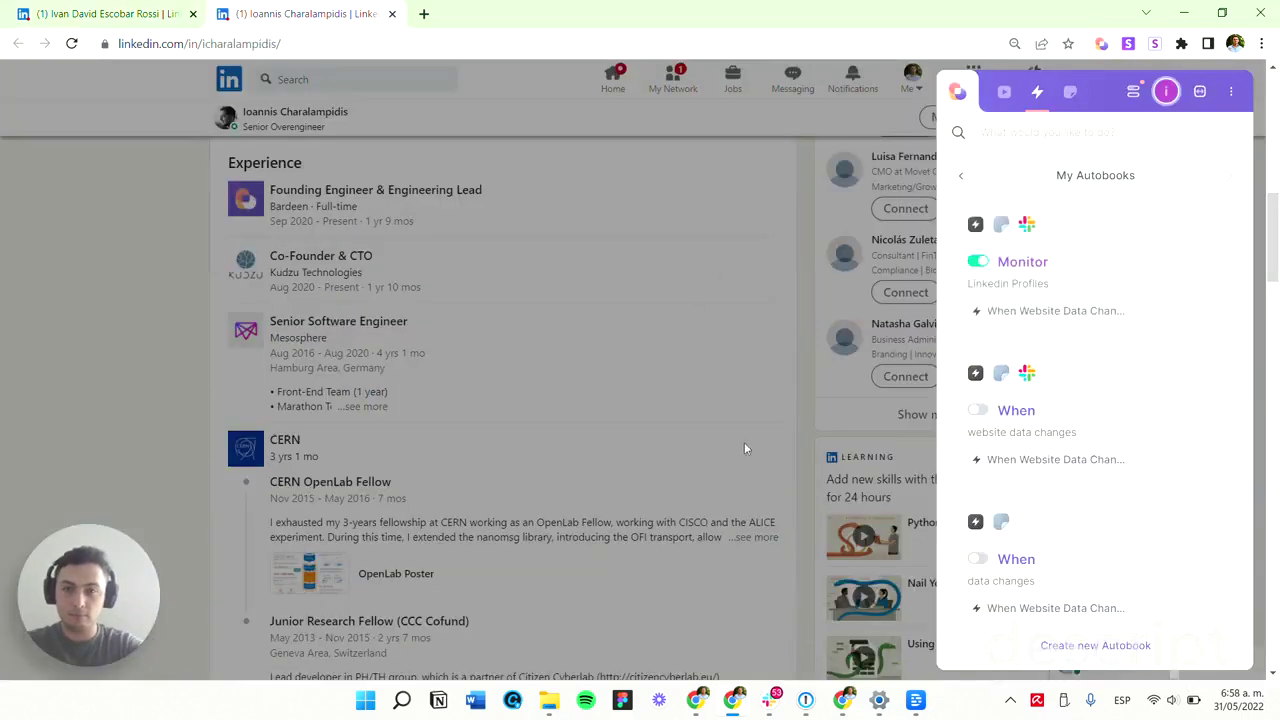
{"action": "left_click", "coordinate": [788, 433]}
{"action": "scroll", "coordinate": [788, 437], "scroll_direction": "up", "scroll_amount": 10}
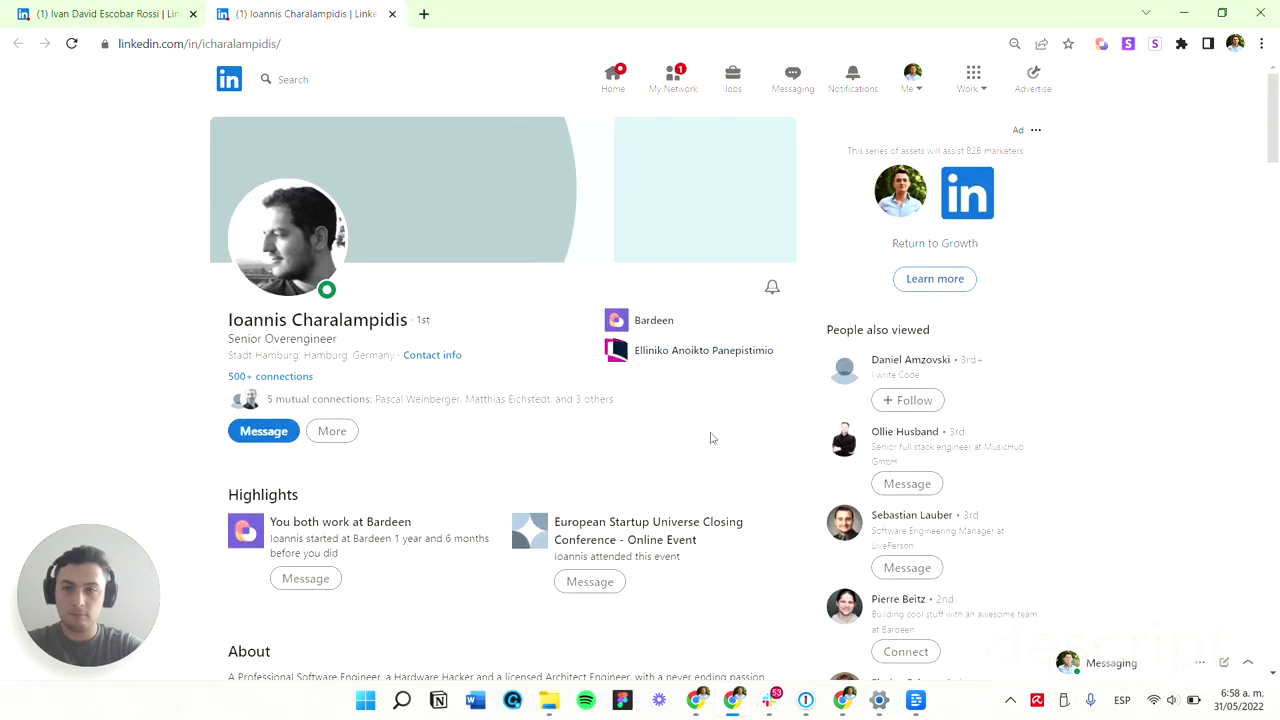
Return to the first profile's tab and bring the Slack conversation forward.
{"action": "left_click", "coordinate": [15, 8]}
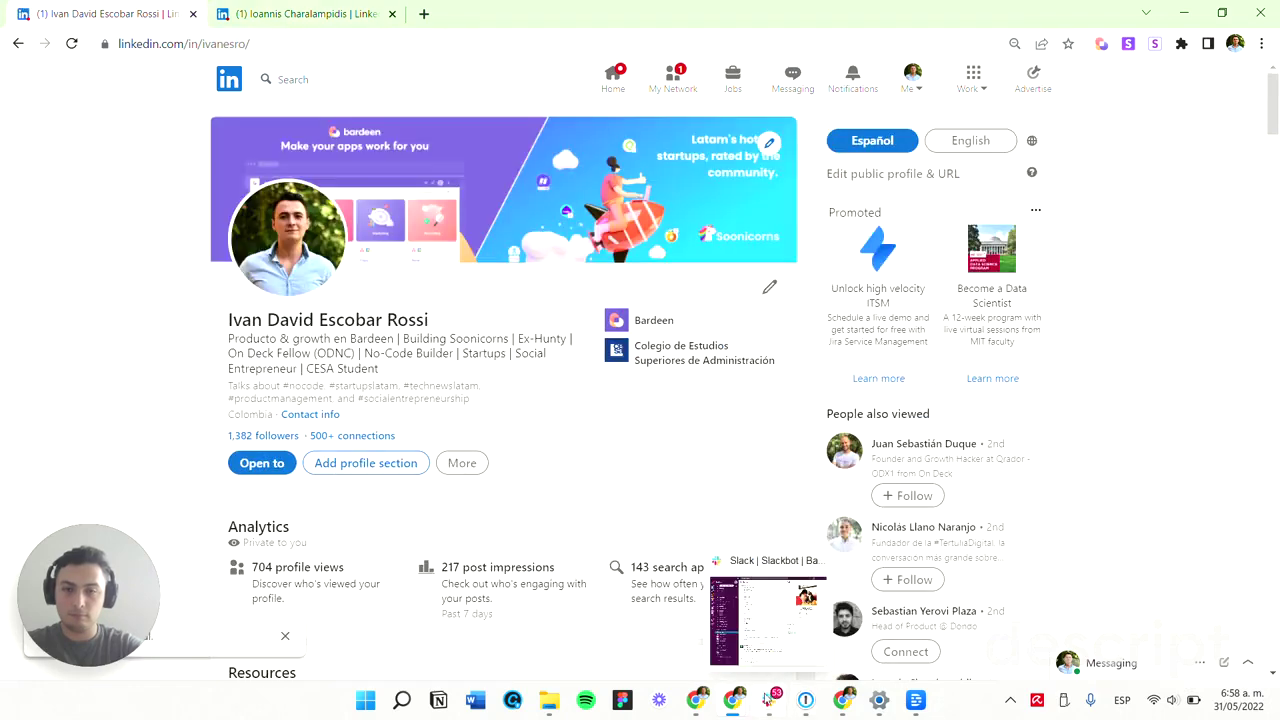
{"action": "mouse_move", "coordinate": [736, 703]}
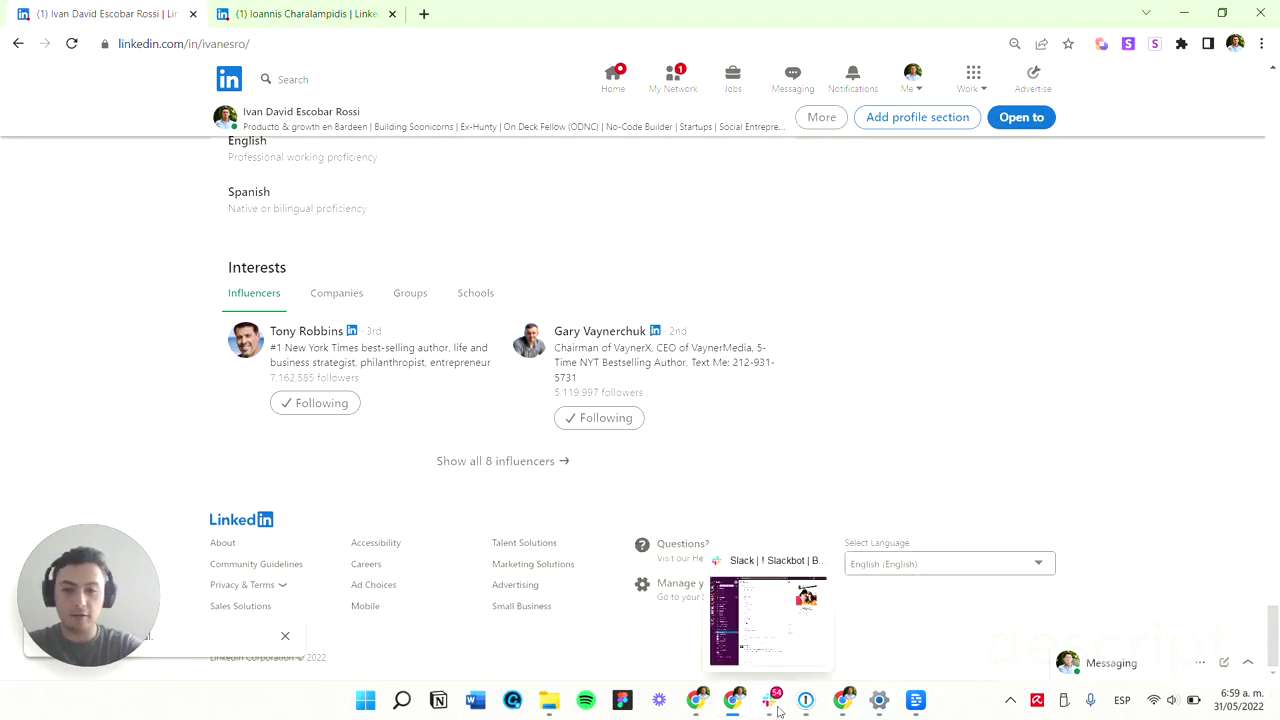
{"action": "left_click", "coordinate": [776, 704]}
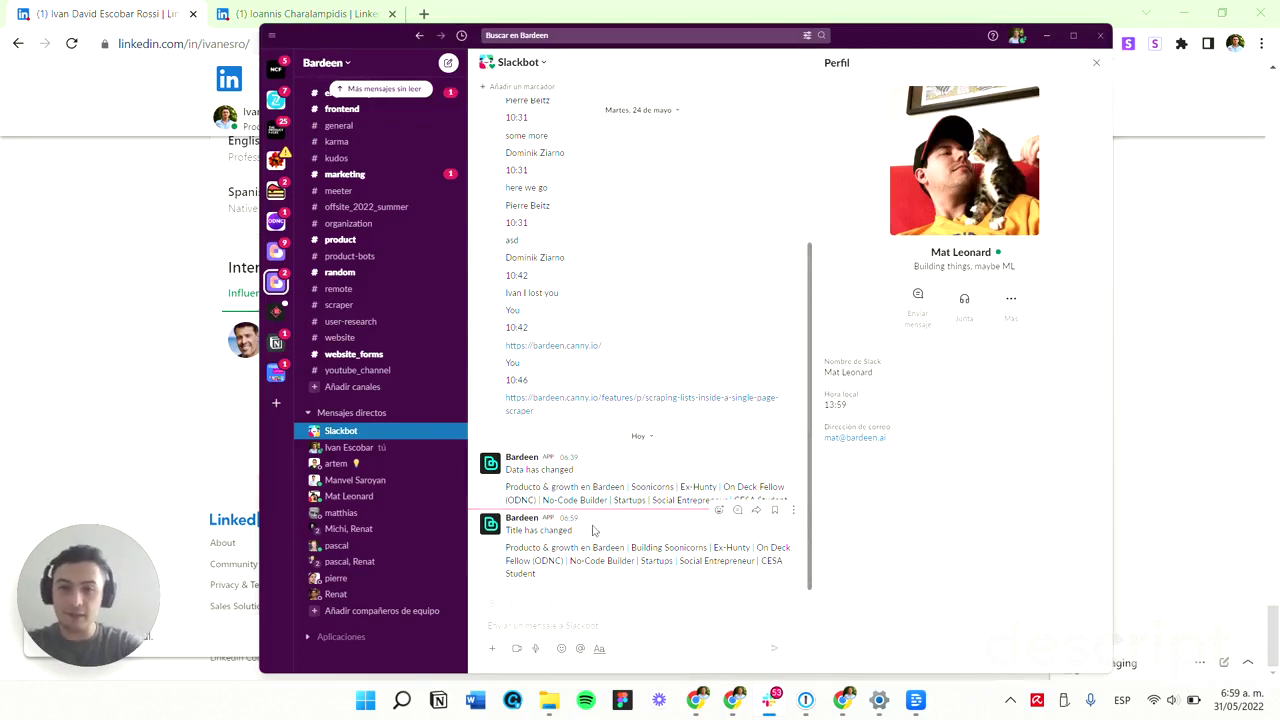
Check Bardeen's 'Title has changed' Slack message with the 'Building Soonicorns' headline, then return to the LinkedIn profile's top.
{"action": "triple_click", "coordinate": [593, 530]}
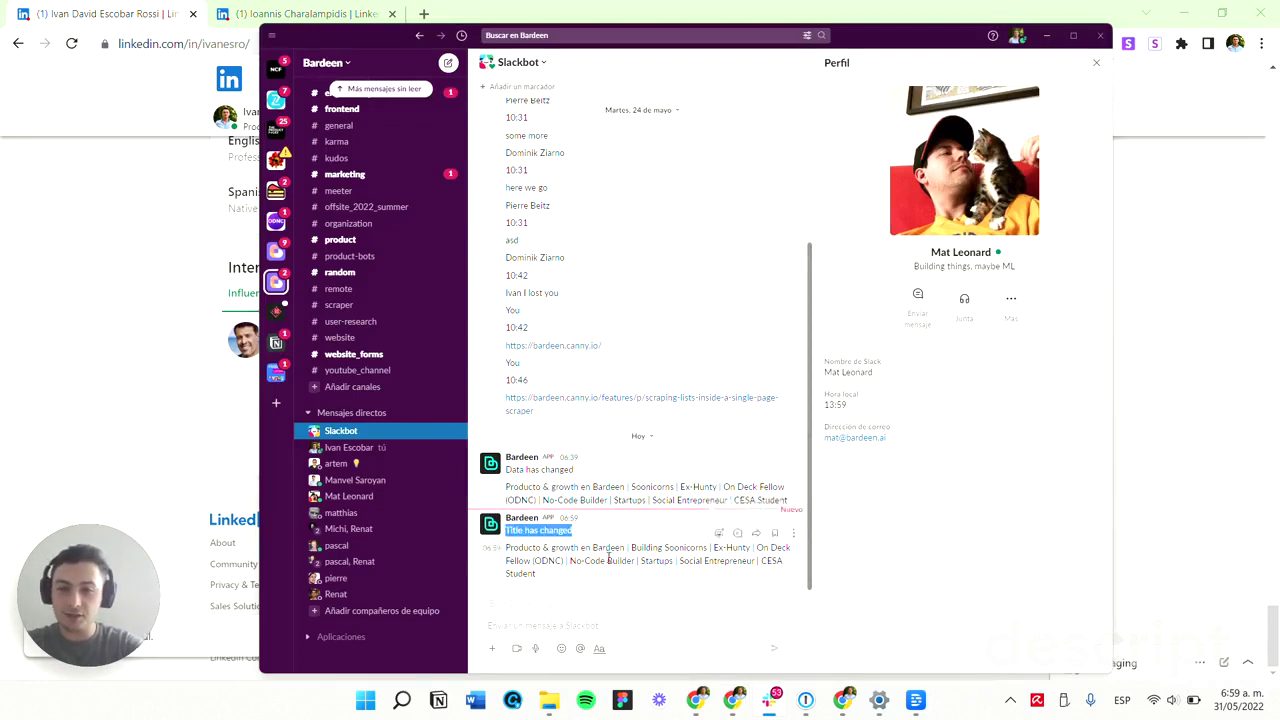
{"action": "triple_click", "coordinate": [632, 553]}
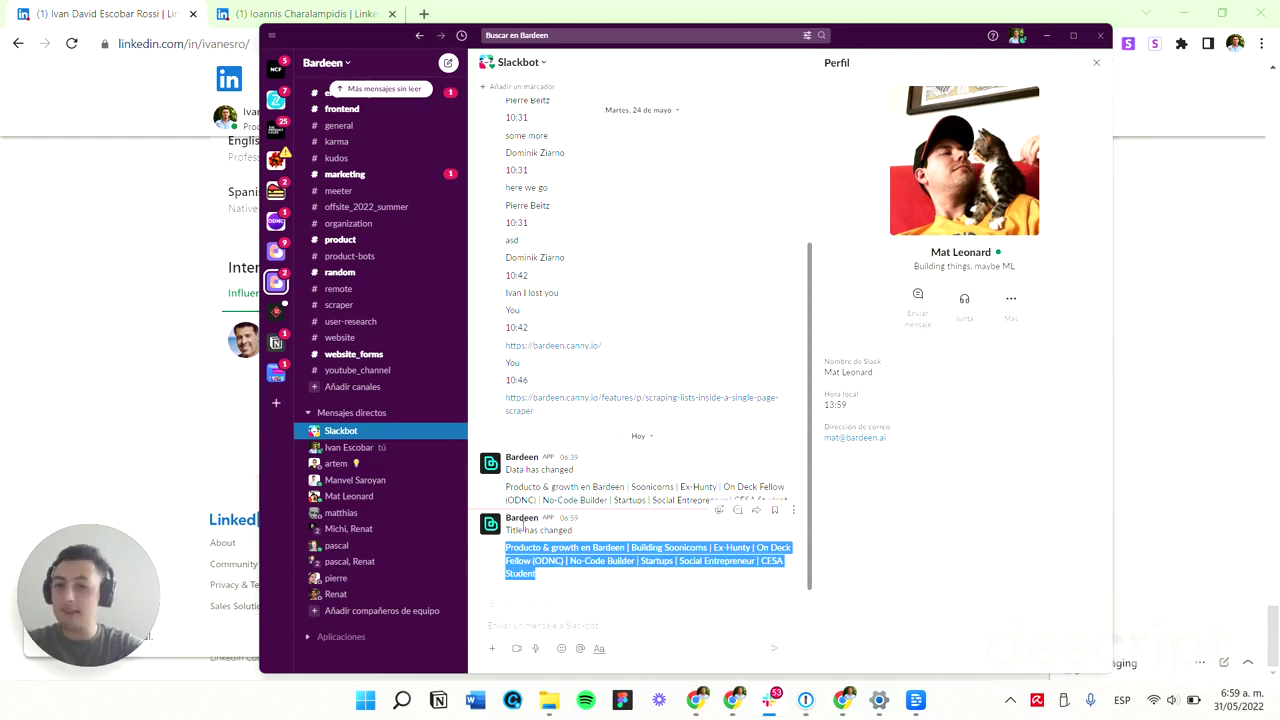
{"action": "left_click", "coordinate": [171, 434]}
{"action": "scroll", "coordinate": [897, 328], "scroll_direction": "up", "scroll_amount": 5}
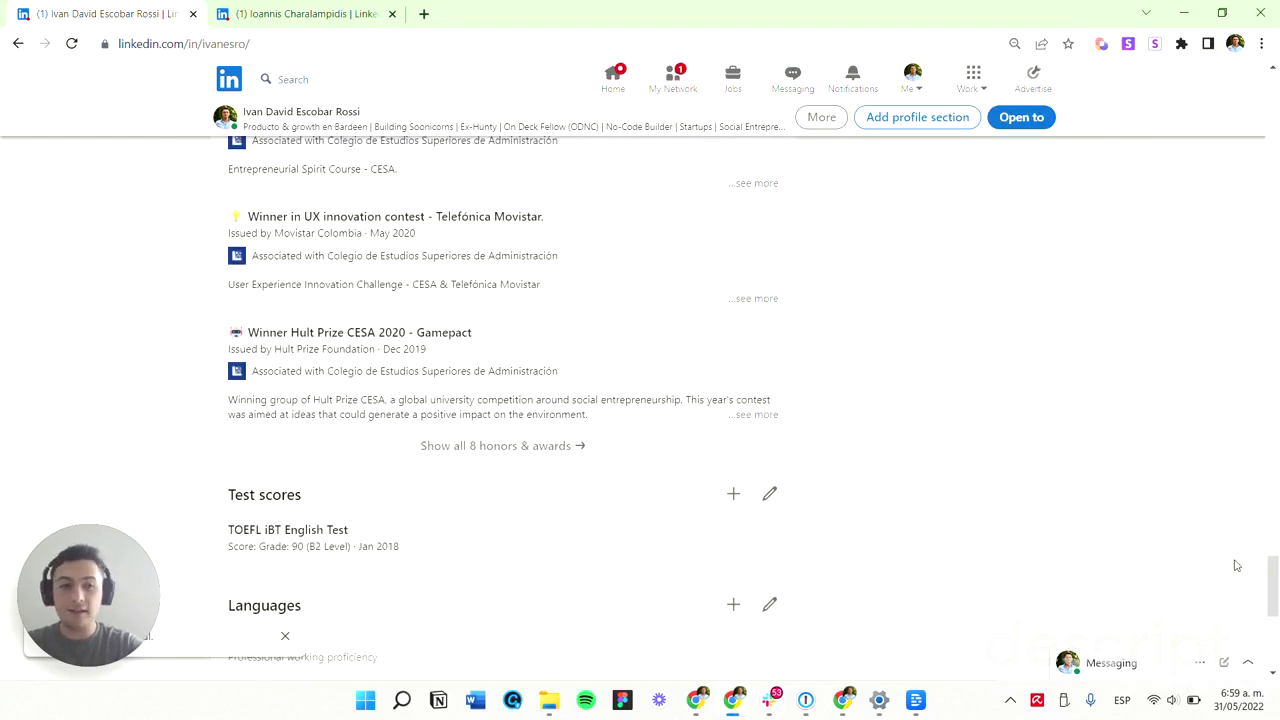
{"action": "left_click_drag", "start_coordinate": [1270, 580], "coordinate": [1270, 110]}
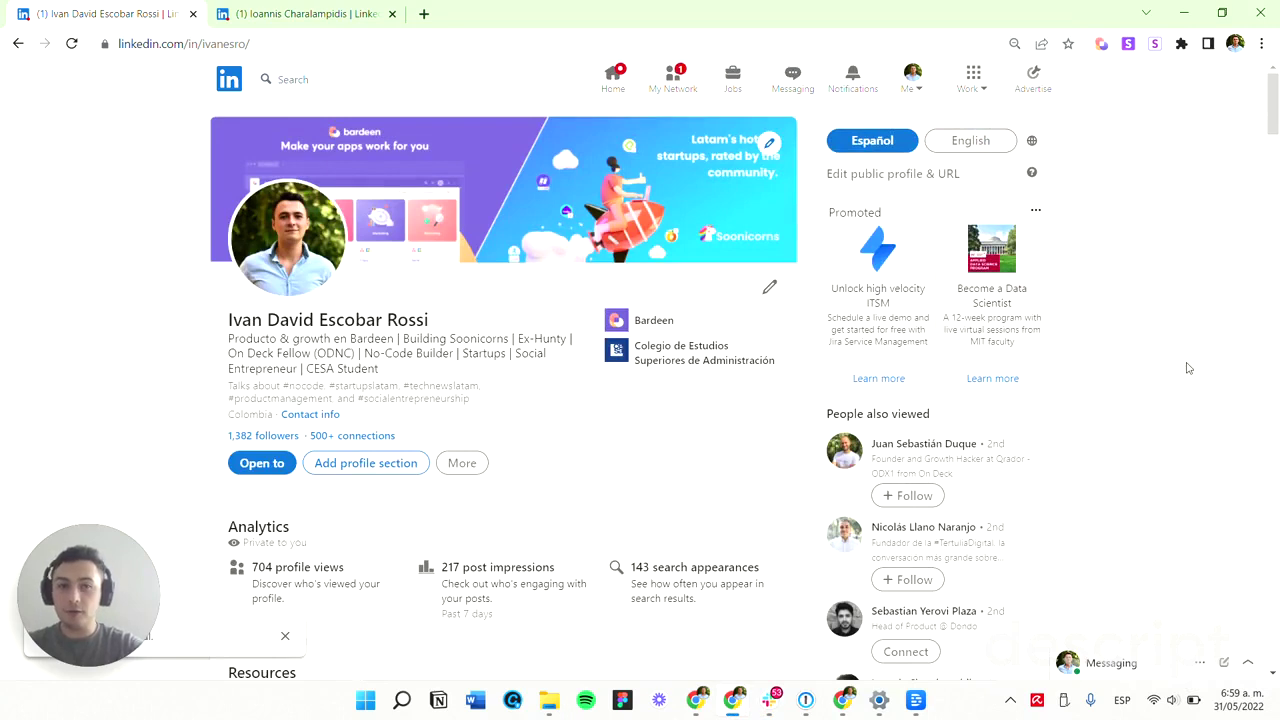